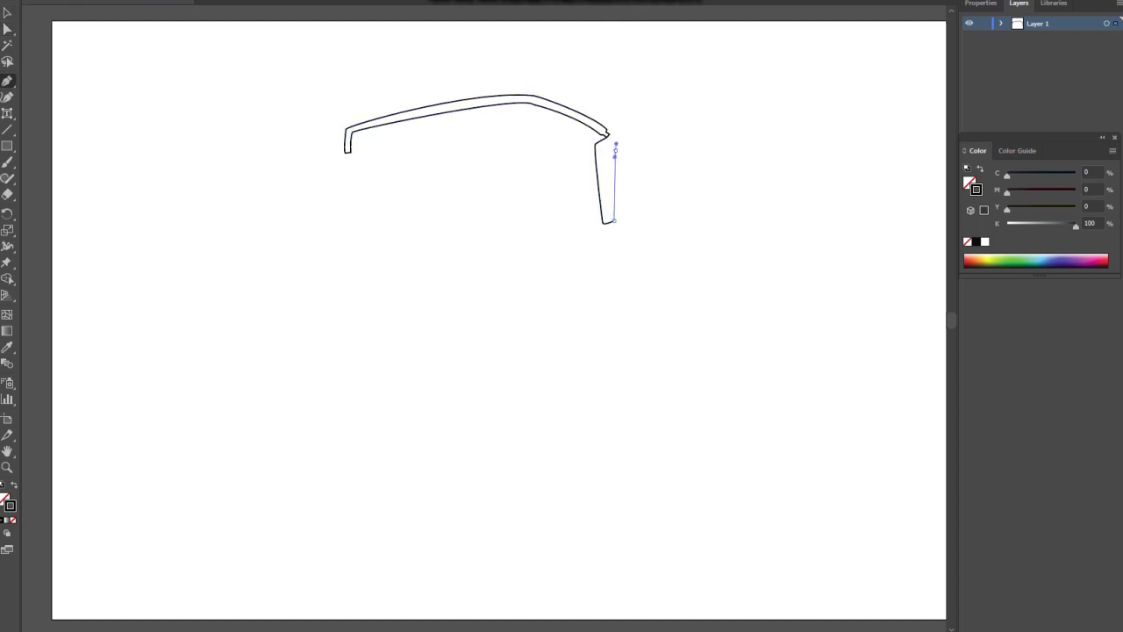
Reshape the top arc to hug the end piece and draw the end piece's inner edge.
key("ctrl+shift+a")
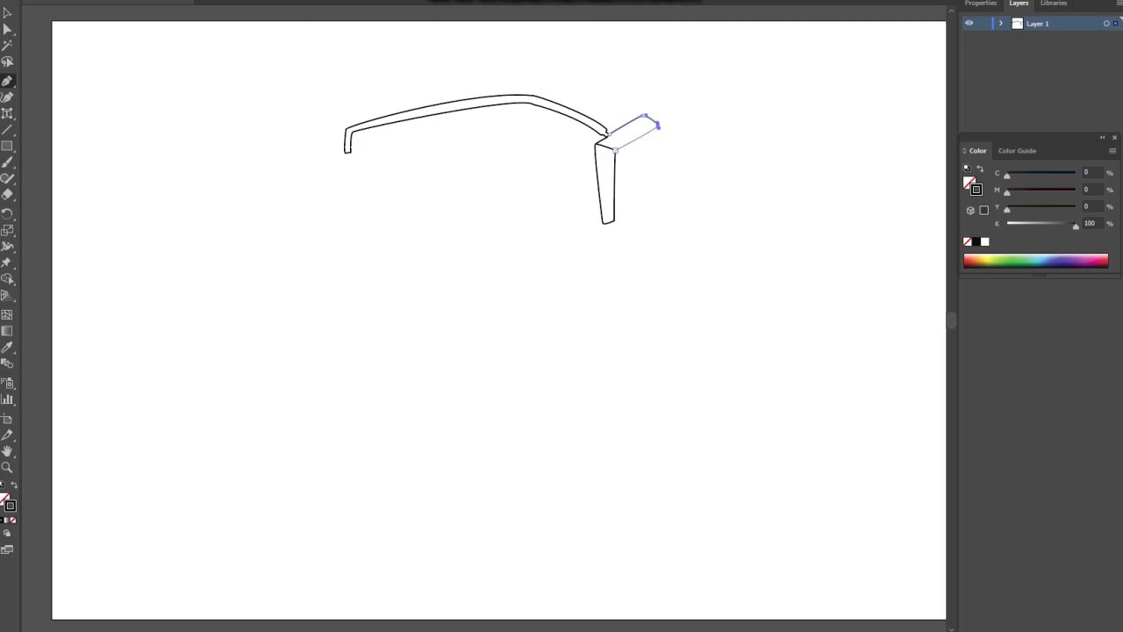
left_click(657, 126, "ctrl")
left_click_drag(660, 124, 657, 120)
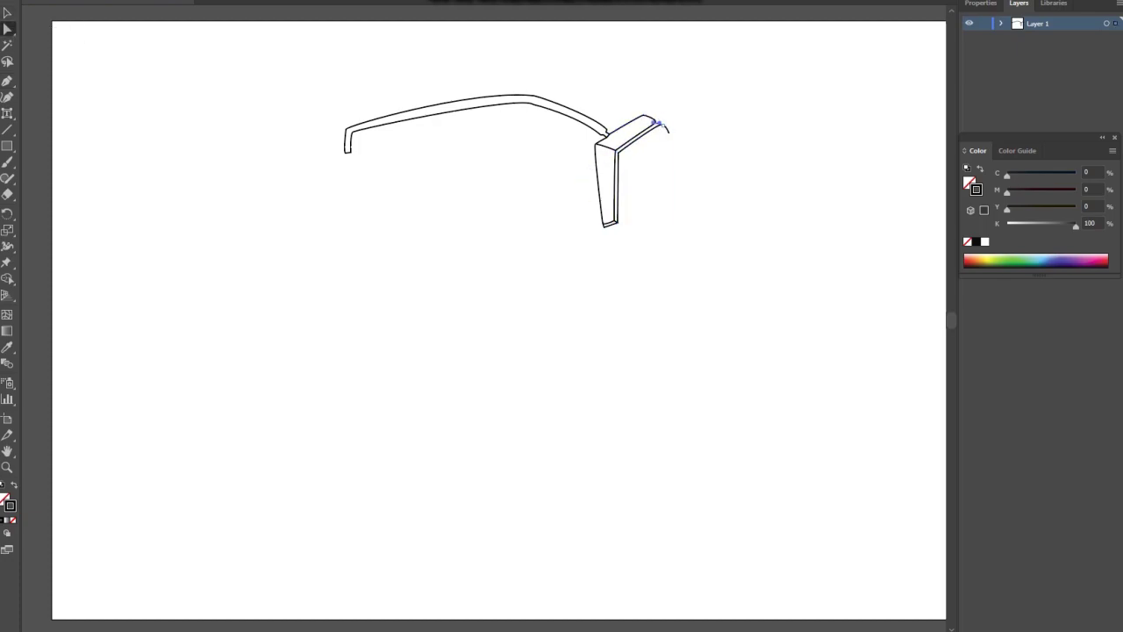
key("ctrl+equal")
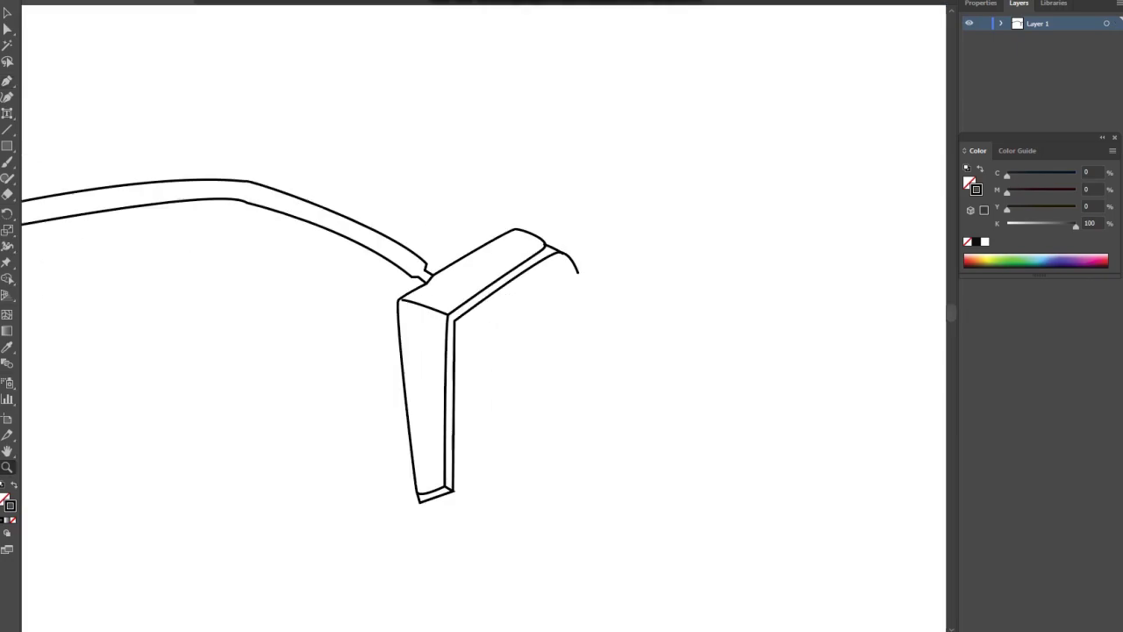
left_click_drag(463, 327, 458, 351)
left_click(458, 484)
key("Escape")
Complete the inner face of the frame's end piece.
left_click(491, 320)
left_click(455, 493)
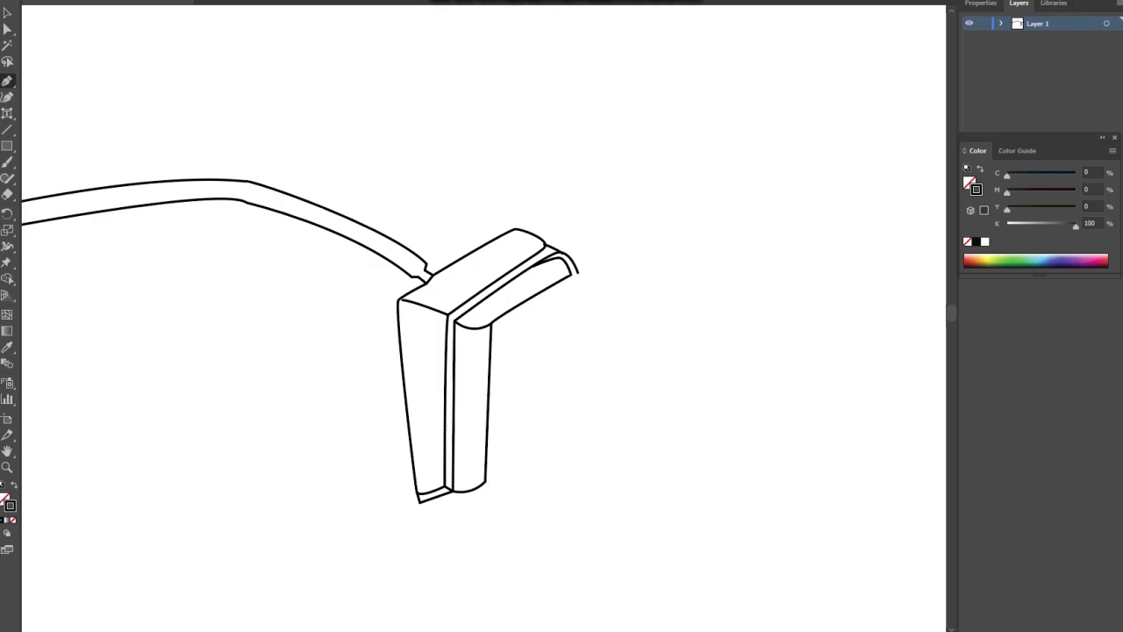
left_click(419, 501)
scroll(509, 451, "down", 3)
Draw the angled bottom piece and its inner lower shape at the frame corner.
left_click_drag(509, 450, 531, 423)
left_click(531, 423)
left_click(451, 327)
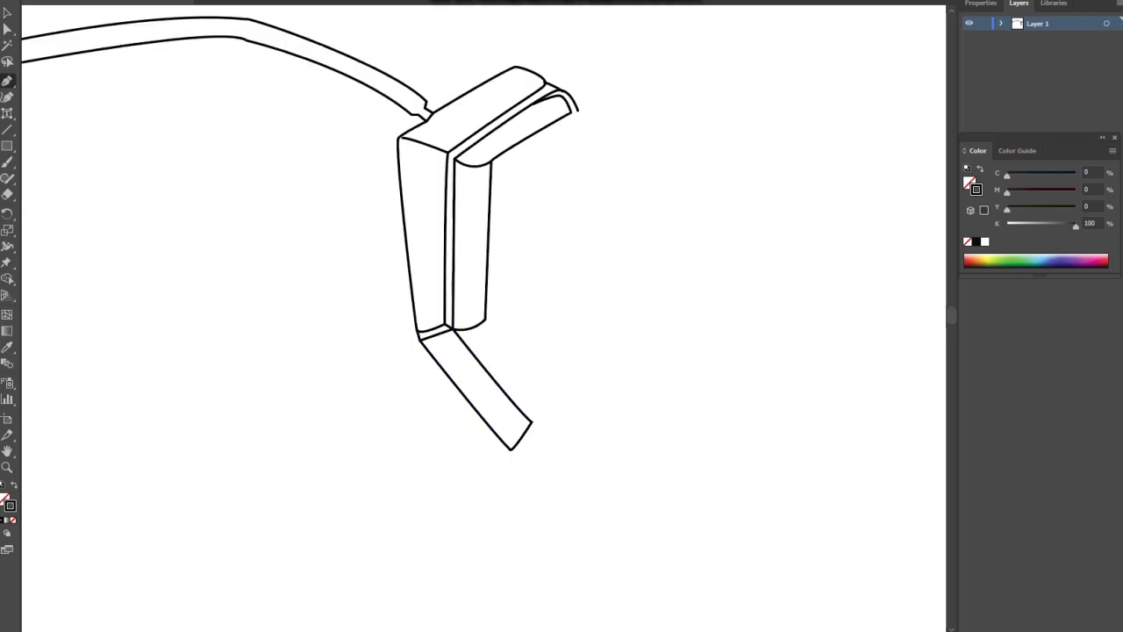
left_click(564, 381)
left_click(517, 450)
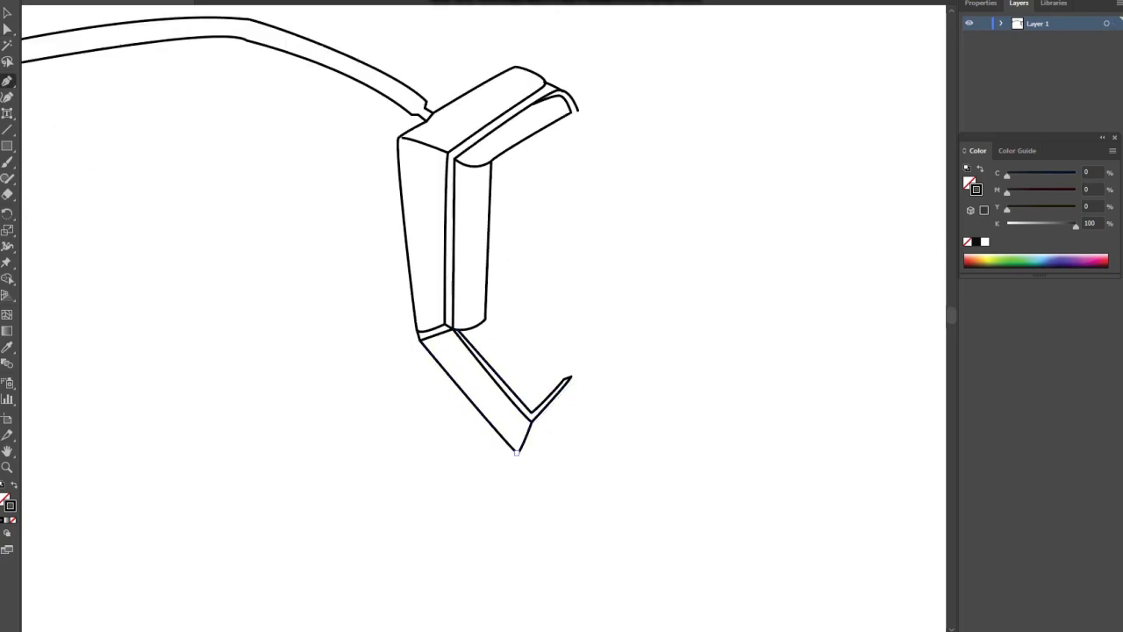
left_click(547, 384)
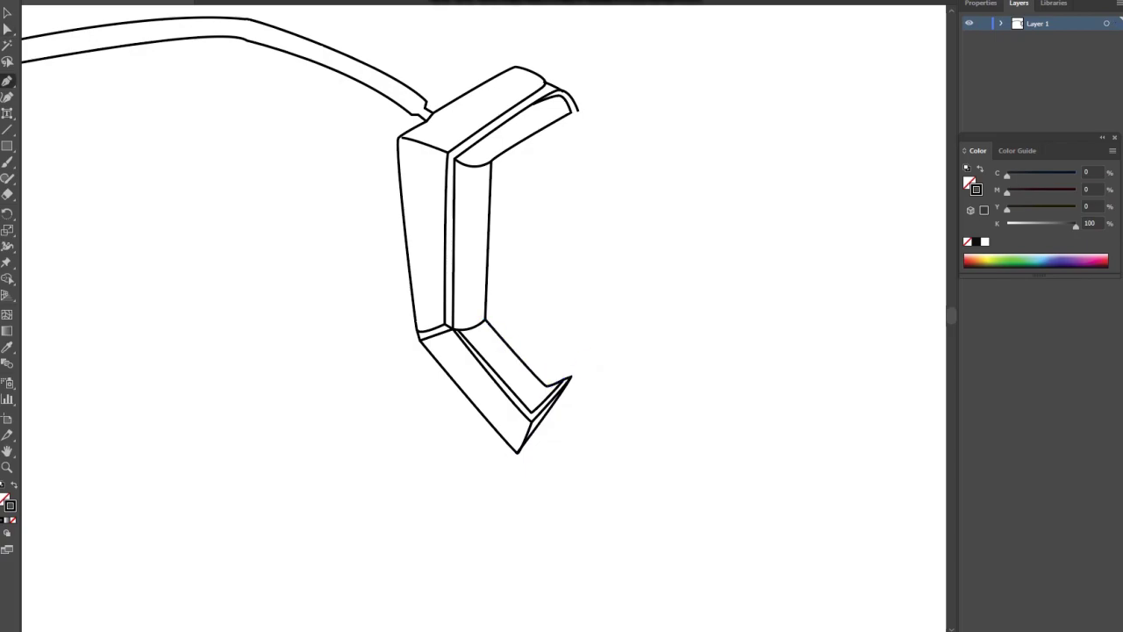
left_click(512, 308)
Draw a third stacked panel with a curved top flap, and start a curve at its base.
left_click(519, 162)
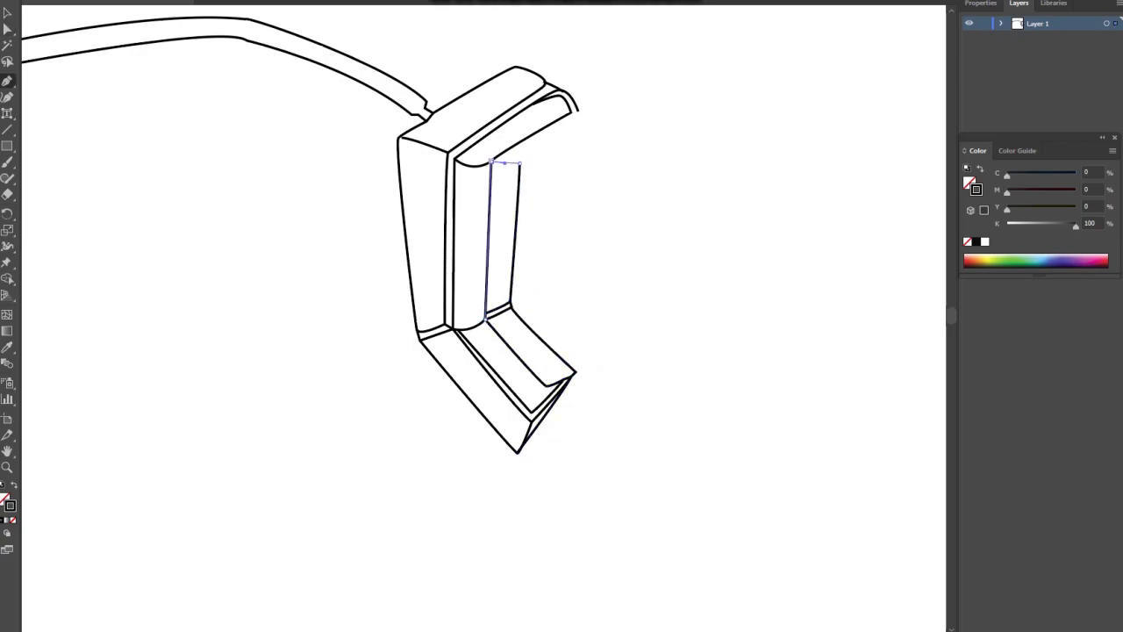
left_click(530, 70, "ctrl")
left_click(534, 82)
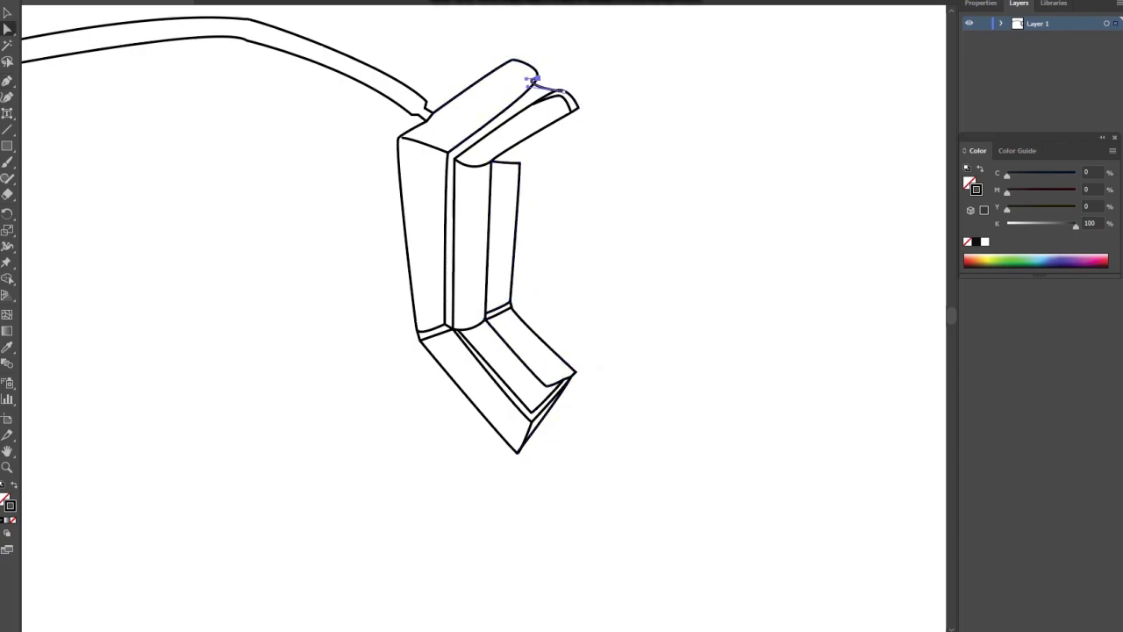
key("ctrl+shift+a")
left_click(626, 97)
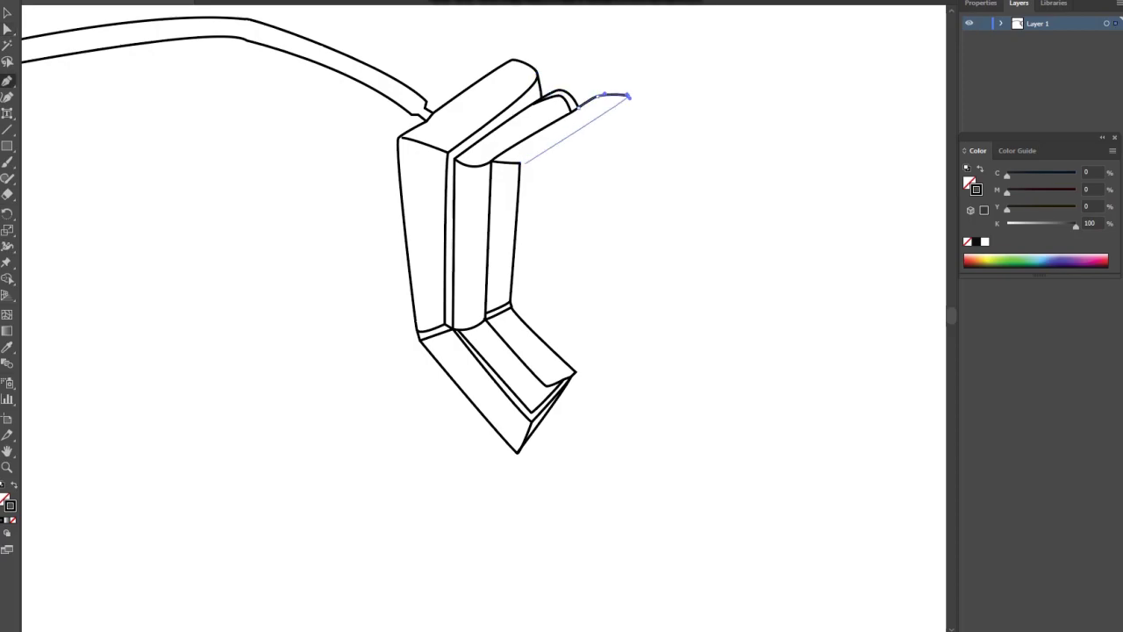
left_click(577, 107)
scroll(511, 304, "up", 3)
left_click_drag(575, 505, 585, 526)
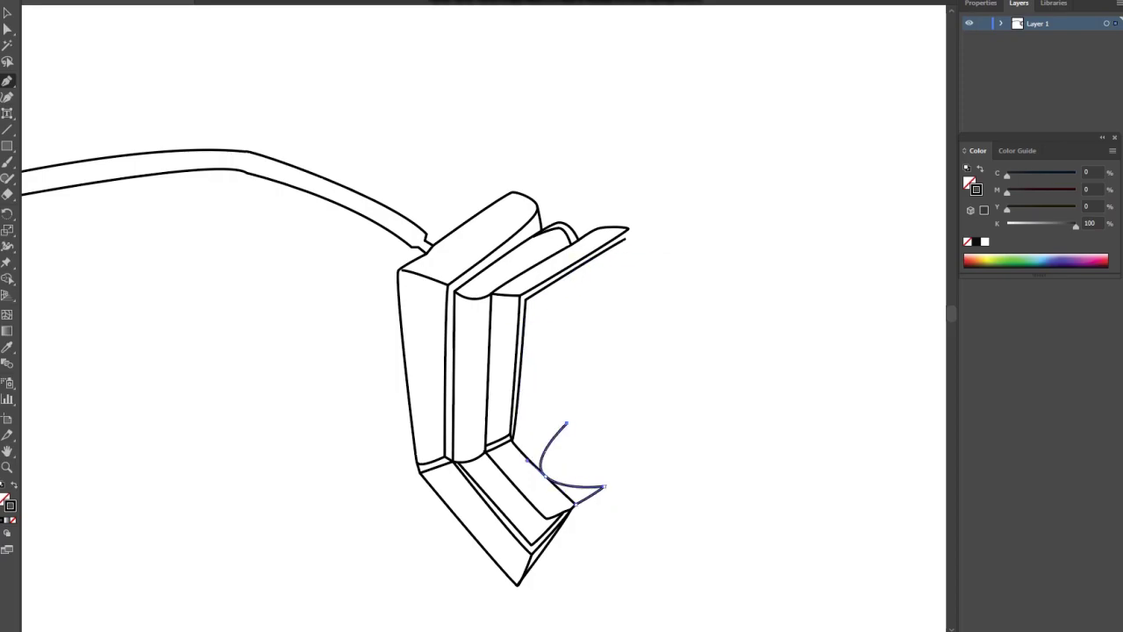
Draw the rounded lens outline and add an inner rim inside it.
left_click_drag(626, 242, 658, 250)
mouse_move(668, 430)
left_mouse_down()
mouse_move(647, 488)
mouse_move(589, 489)
left_mouse_up()
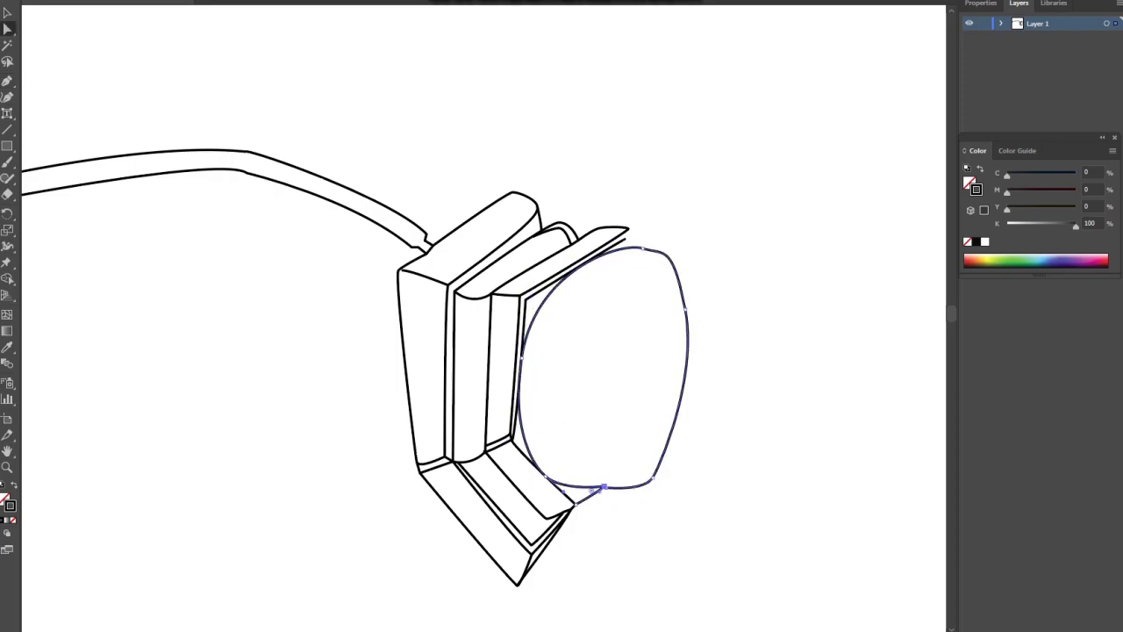
left_click(630, 238, "ctrl")
left_click_drag(697, 374, 717, 375)
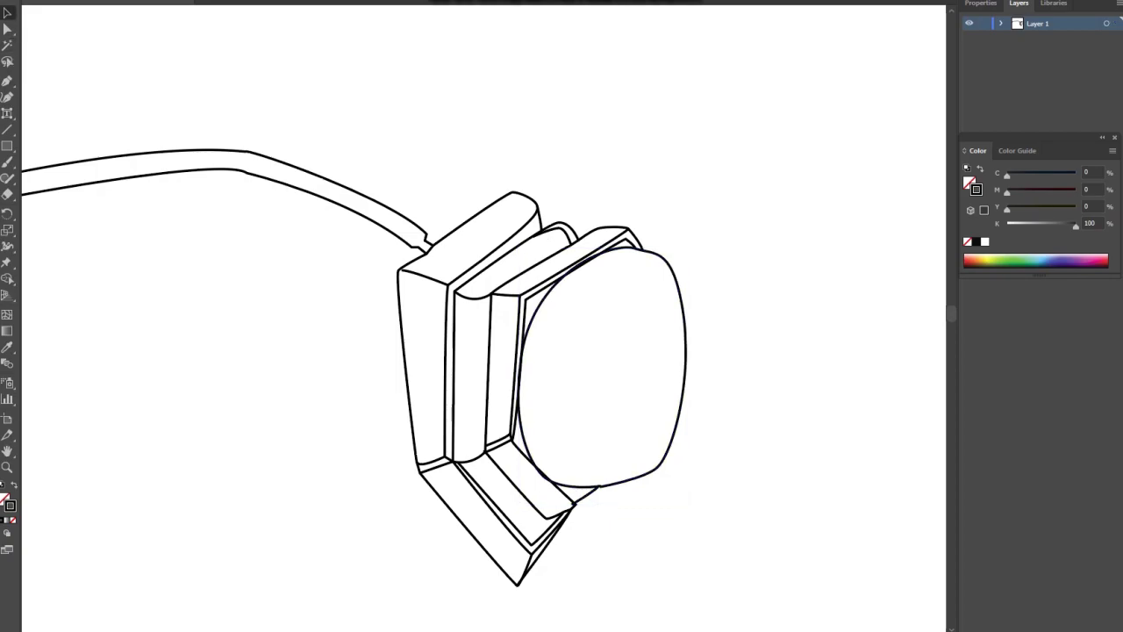
left_click(685, 351)
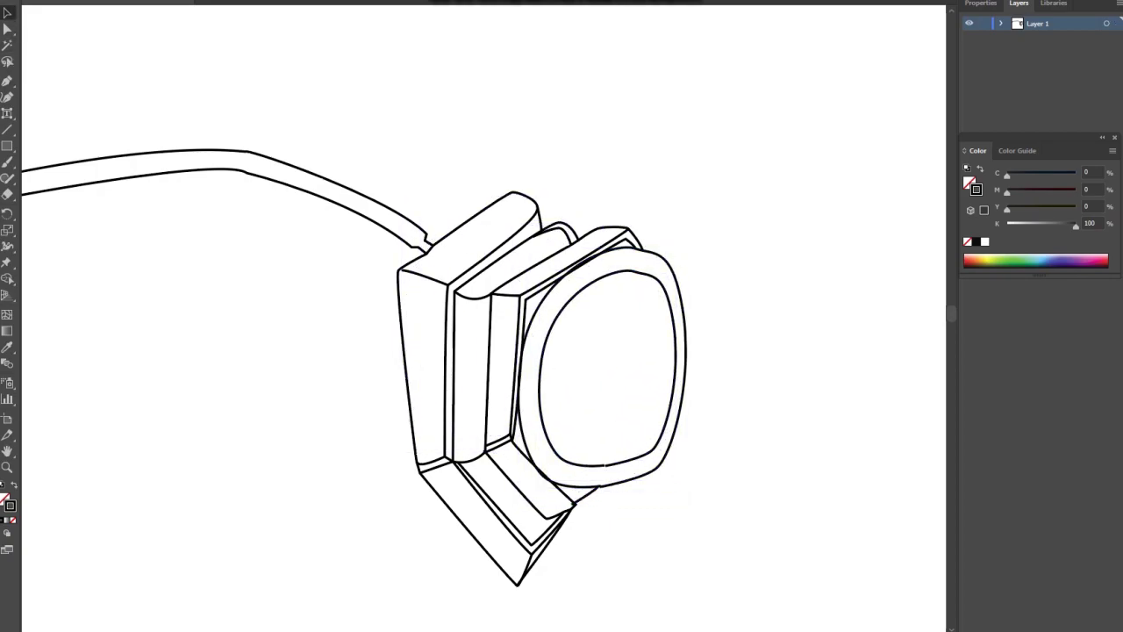
left_click(540, 200)
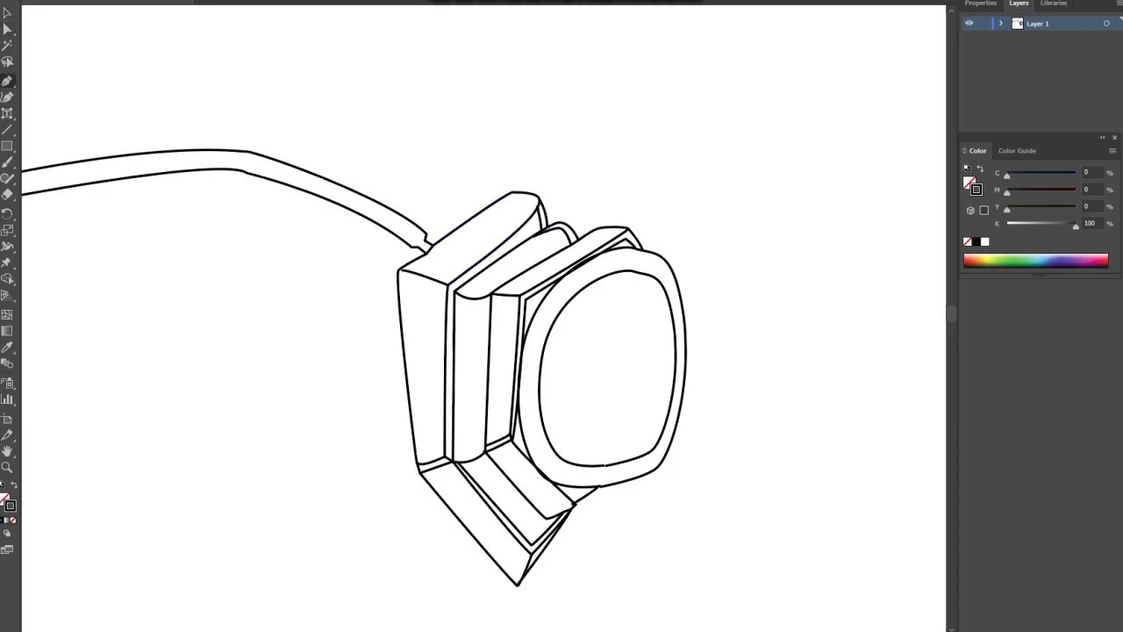
Draw the triangular insert inside the lens and fit the artboard in view.
scroll(645, 294, "down", 3)
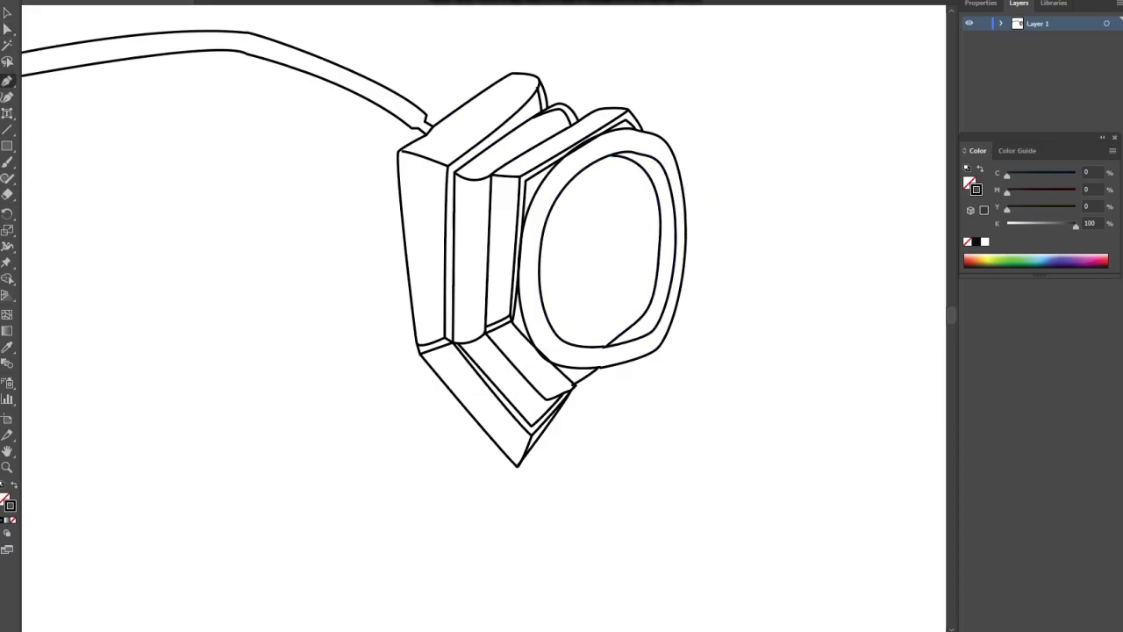
left_click(566, 272)
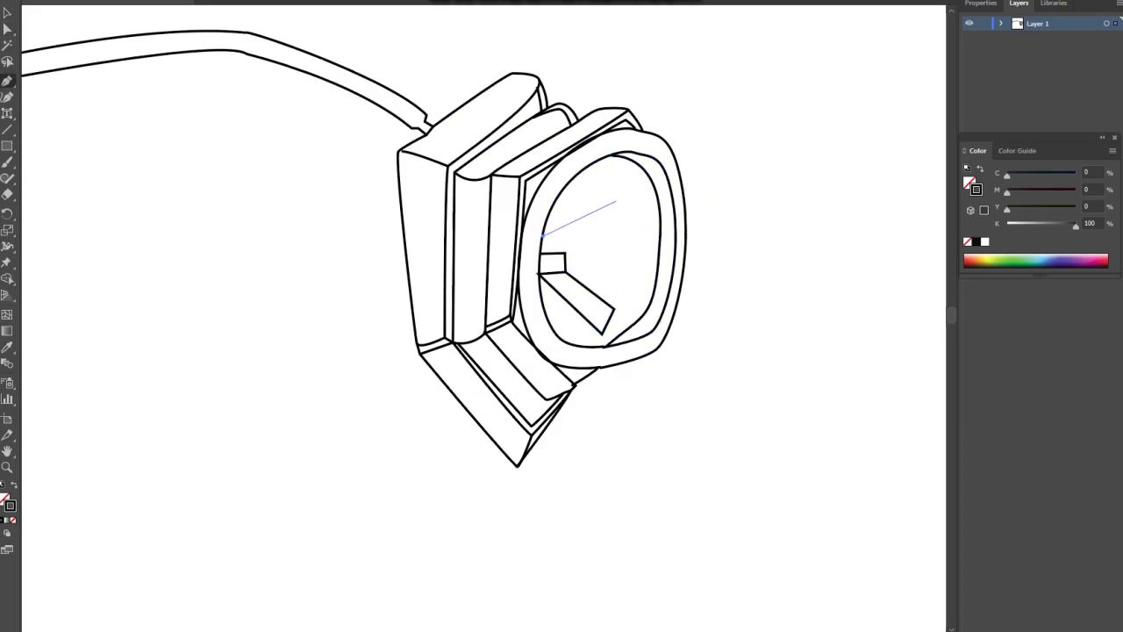
left_click(616, 201)
left_click(632, 215)
left_click(630, 309)
left_click(614, 335)
left_click(539, 274)
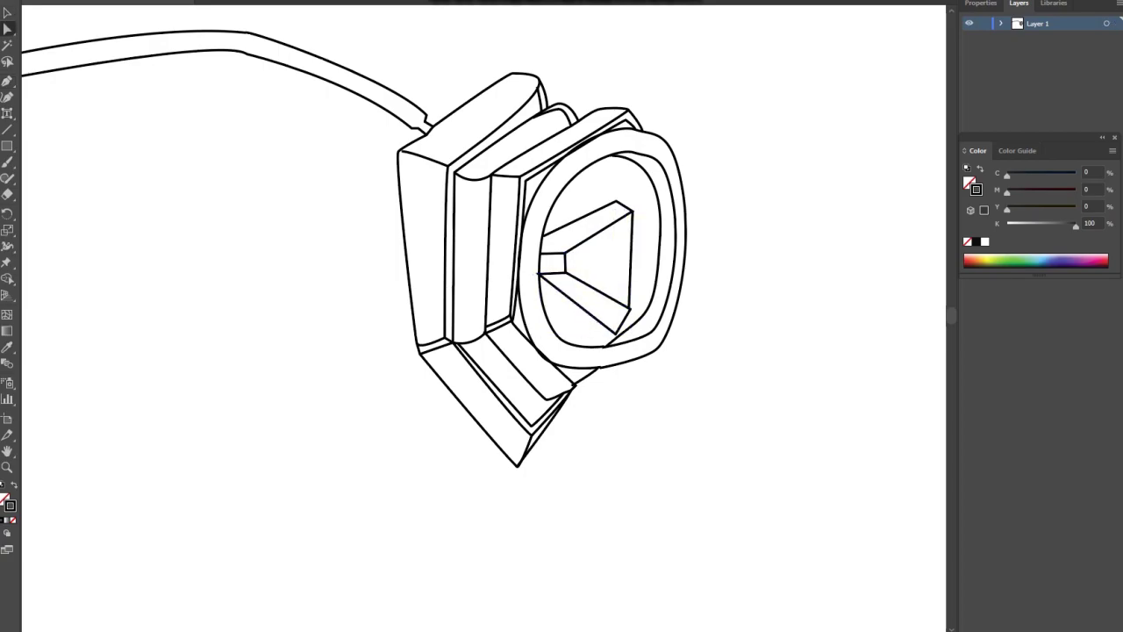
left_click(7, 79)
key("ctrl+0")
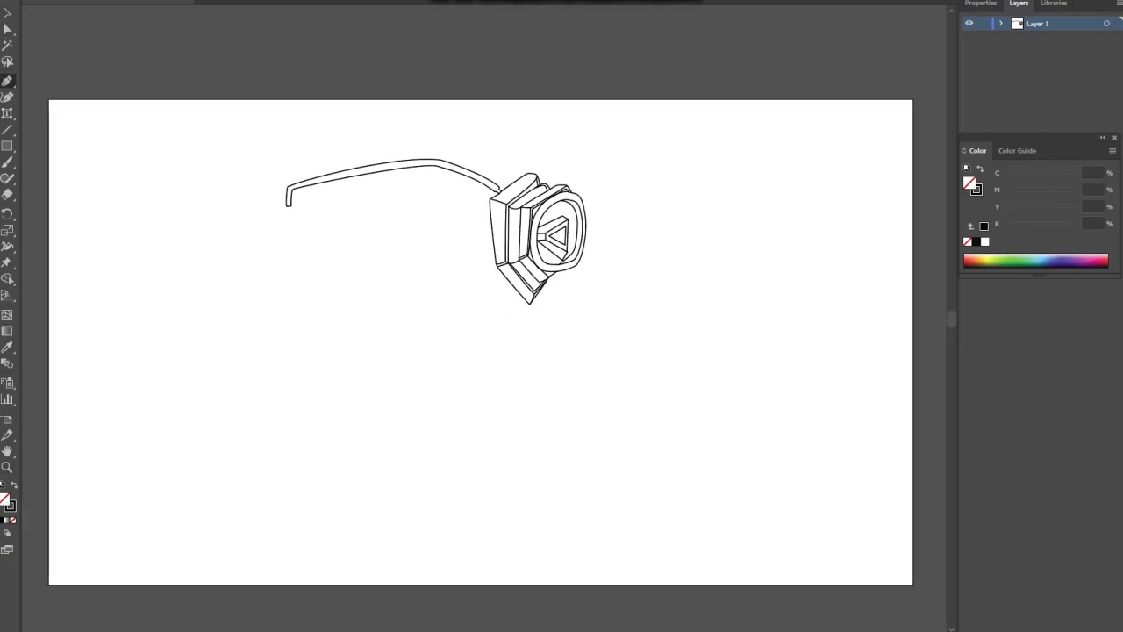
Deselect the lens and zoom out to show the whole goggle.
key("v")
scroll(535, 237, "up", 3)
scroll(536, 236, "down", 2)
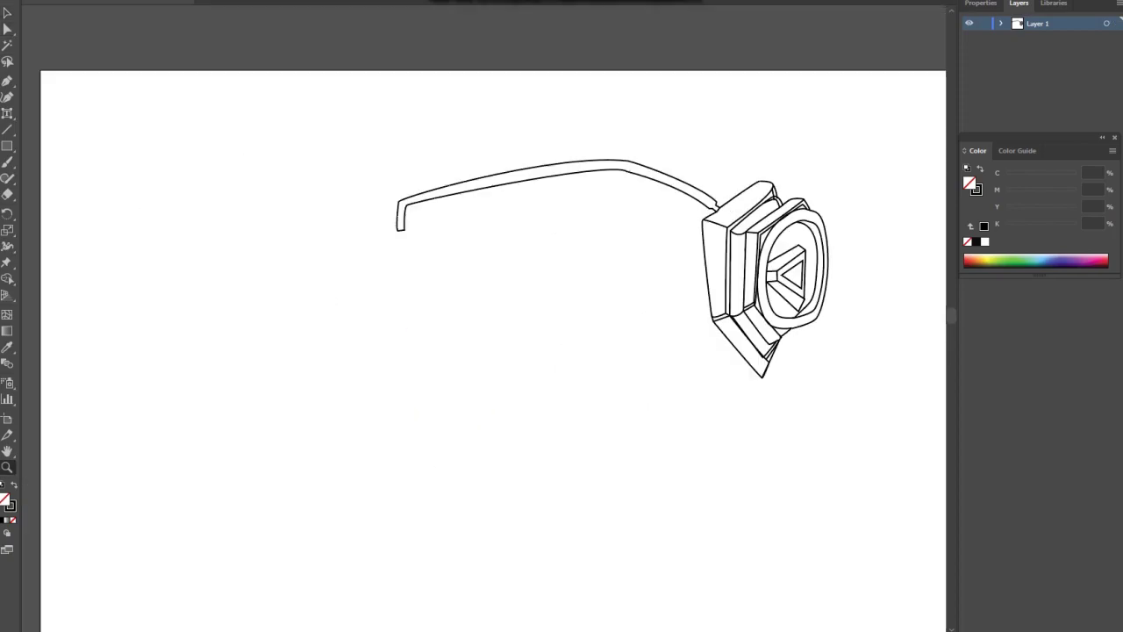
scroll(535, 237, "up", 2)
key("ctrl+shift+a")
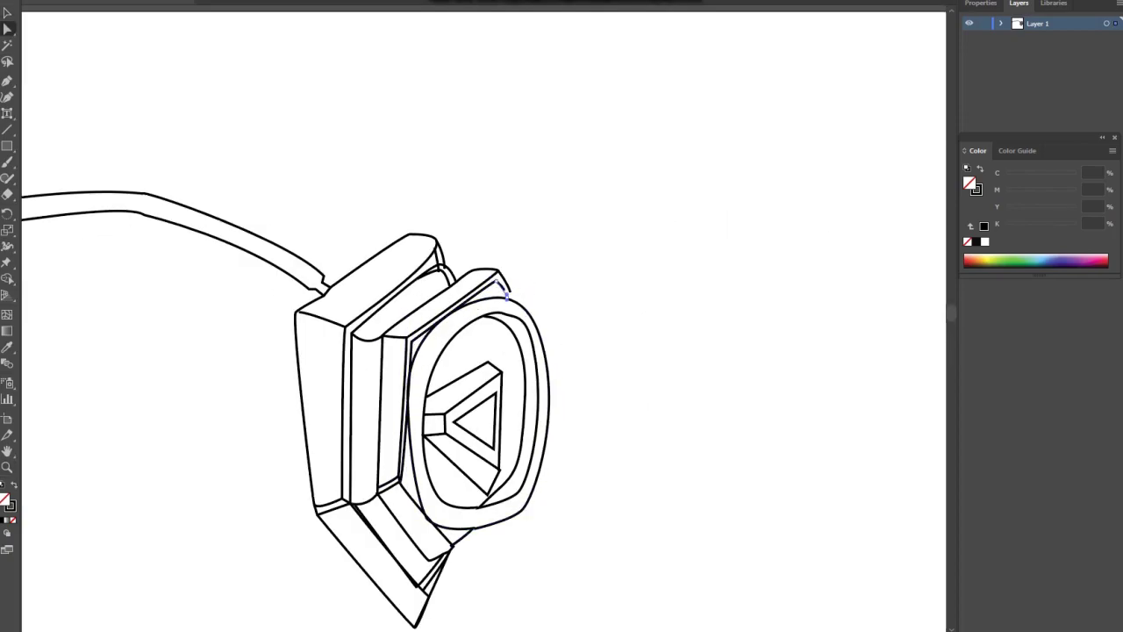
key("ctrl+0")
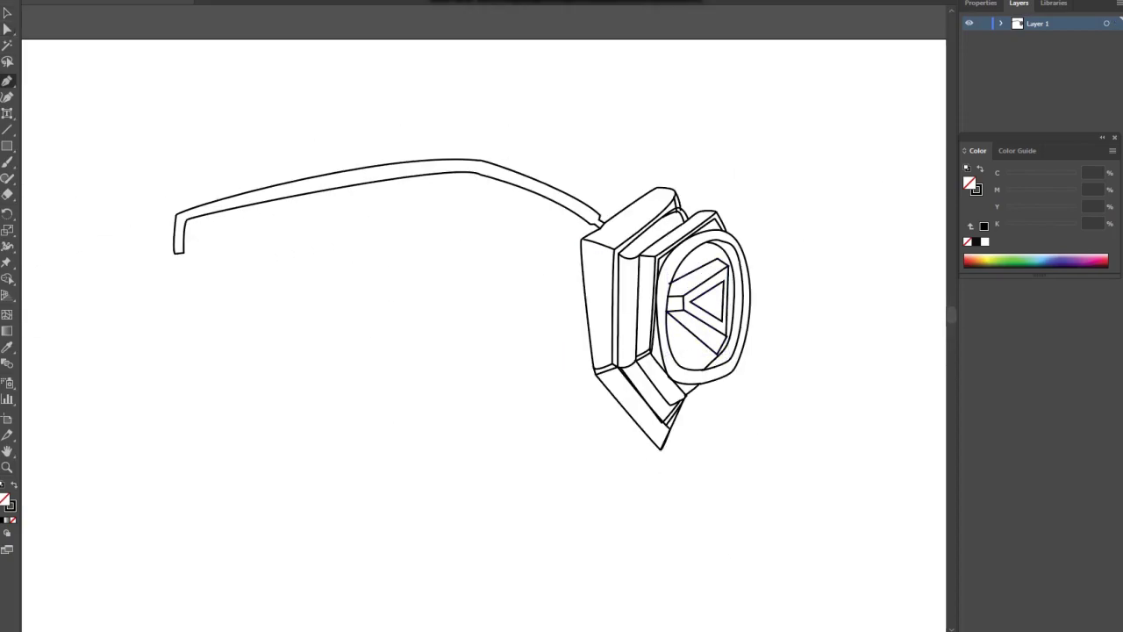
Draw the curved strap band dipping beneath the arm, with its inner edge.
left_click_drag(500, 379, 439, 388)
left_click(338, 206)
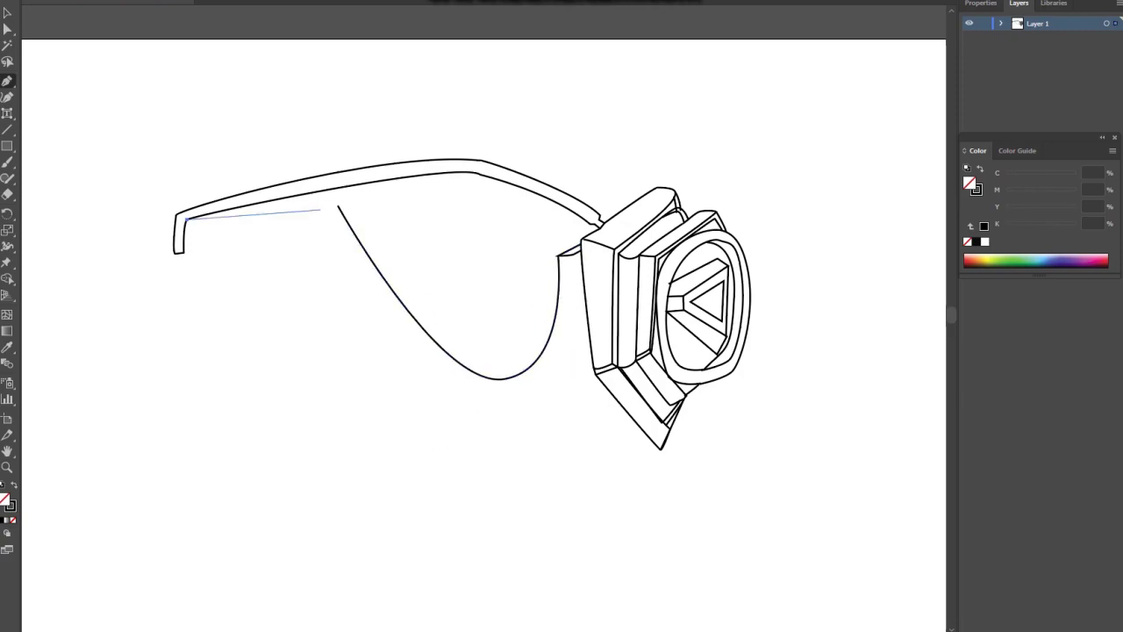
left_click(187, 218)
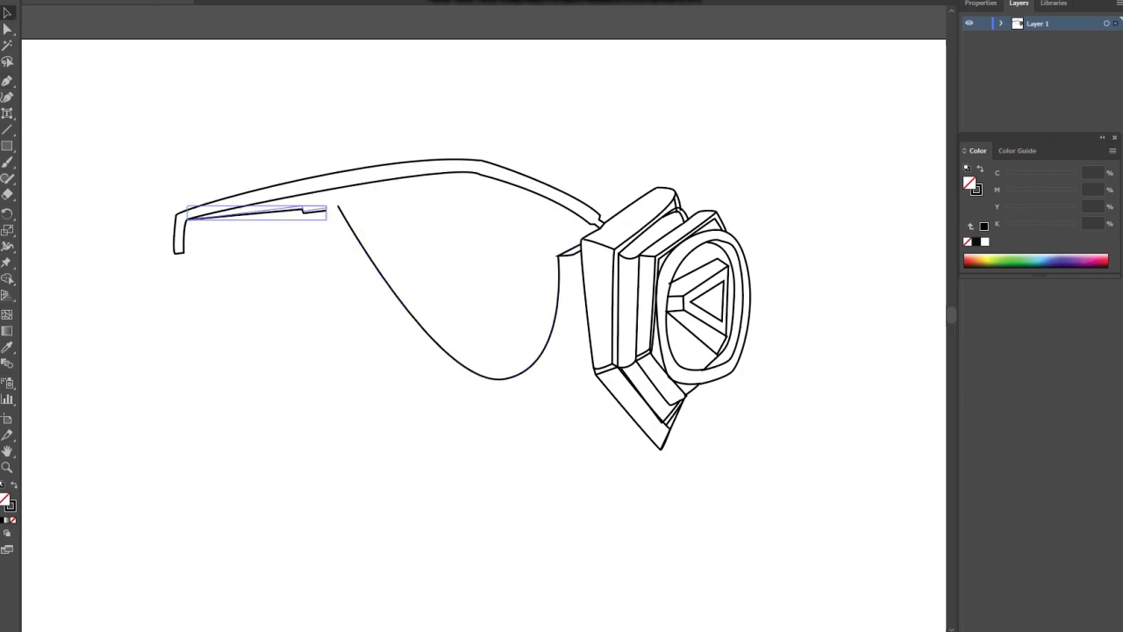
left_click(333, 225)
left_click_drag(517, 395, 596, 351)
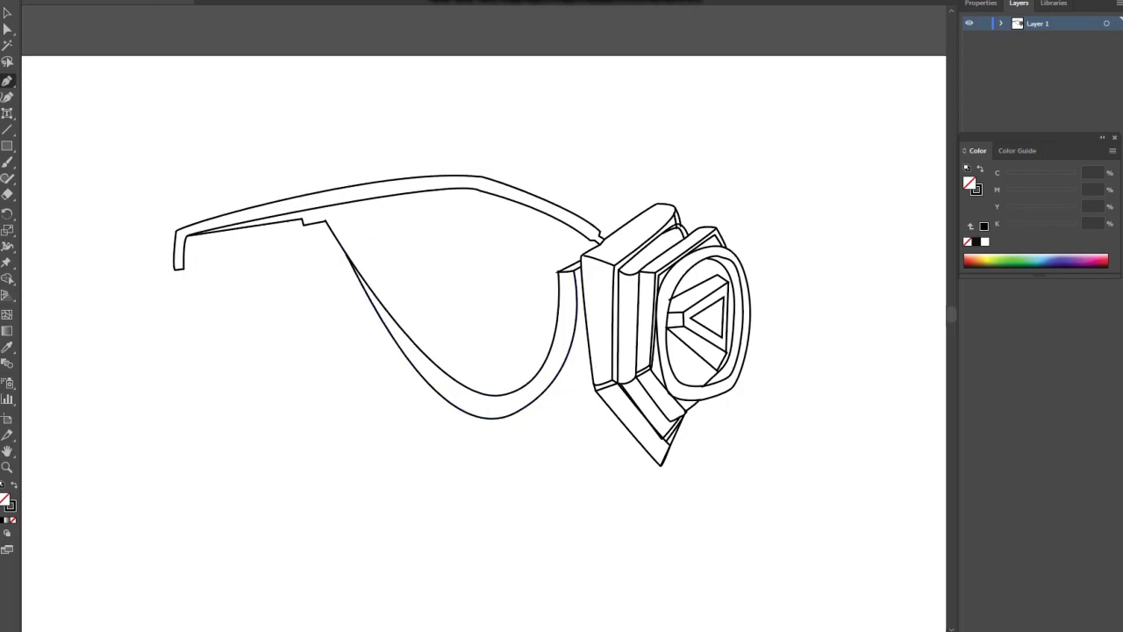
Delete the stray quadrilateral left of the arm end and the extra inner top lines.
left_click(111, 387)
left_click(212, 367)
left_click(226, 257)
left_click(145, 279)
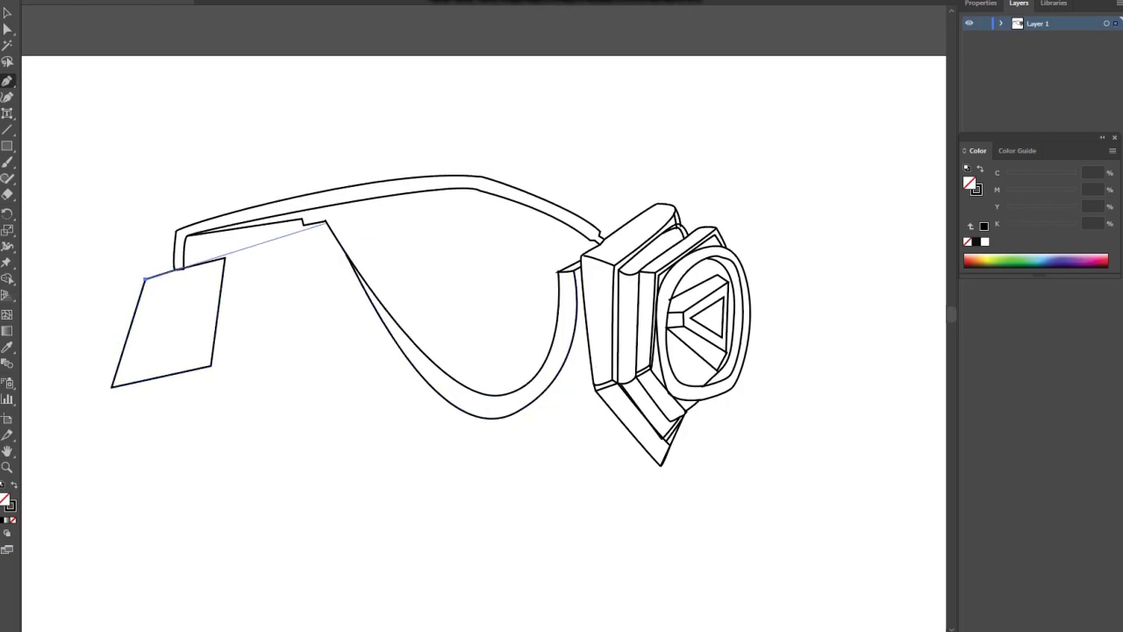
key("v")
left_click(255, 225)
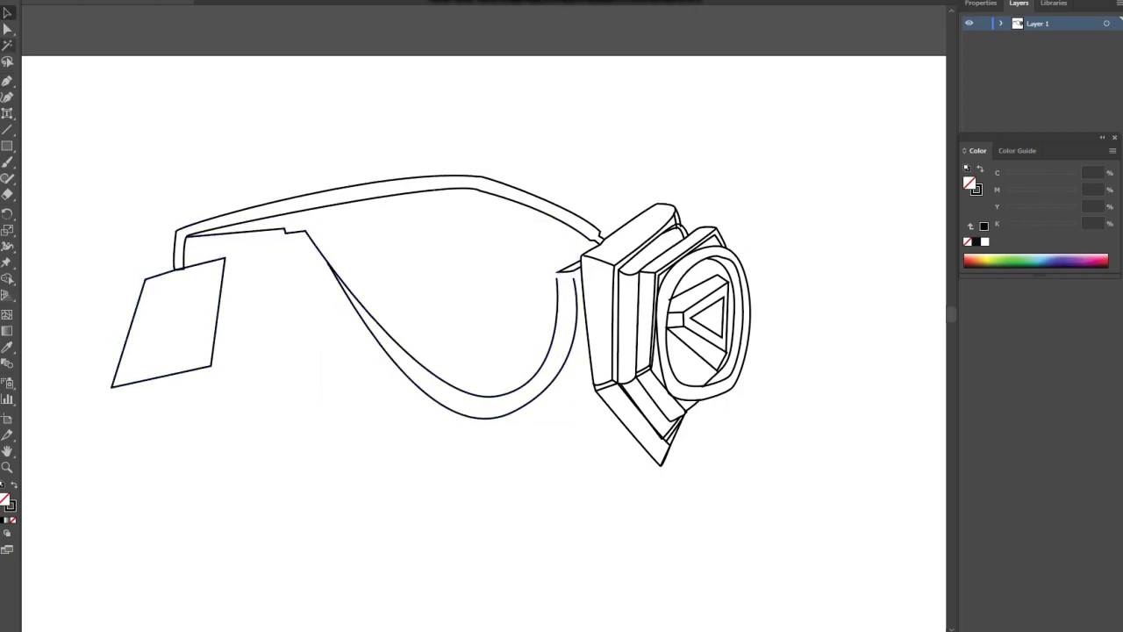
key("a")
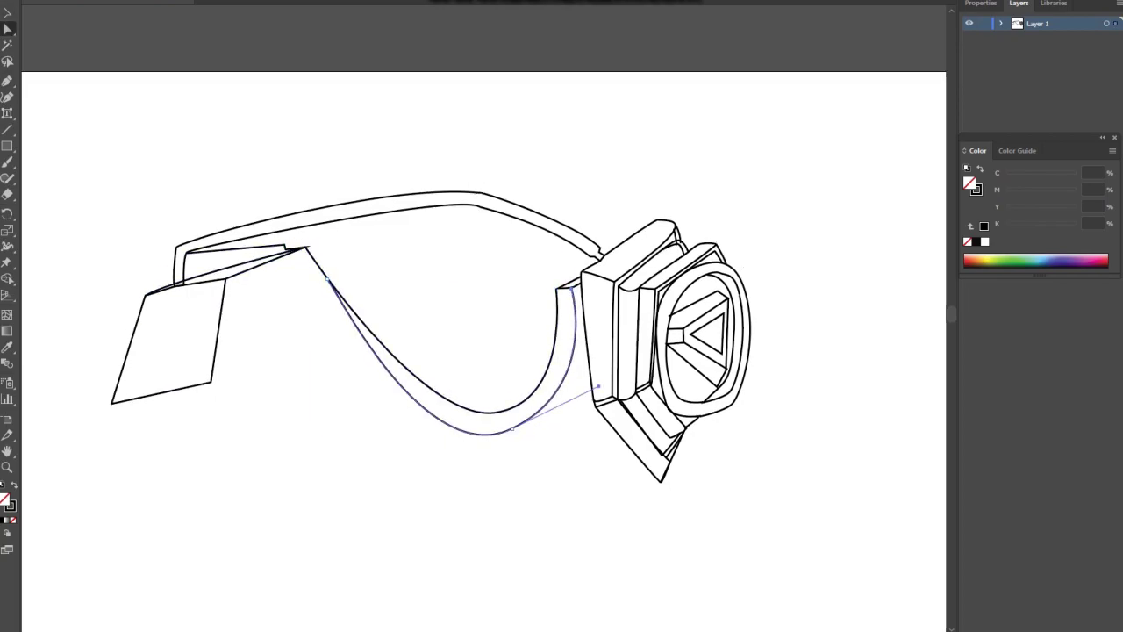
key("Delete")
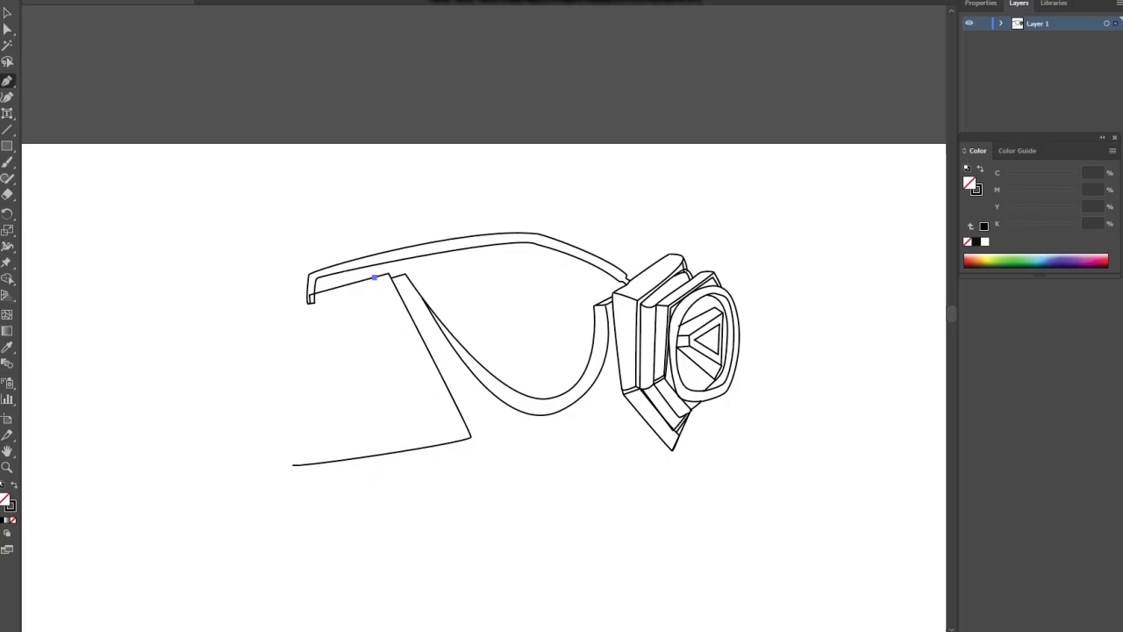
Close the lower goggle body shape and draw the side panel quadrilateral.
left_click(583, 474)
left_click(471, 436)
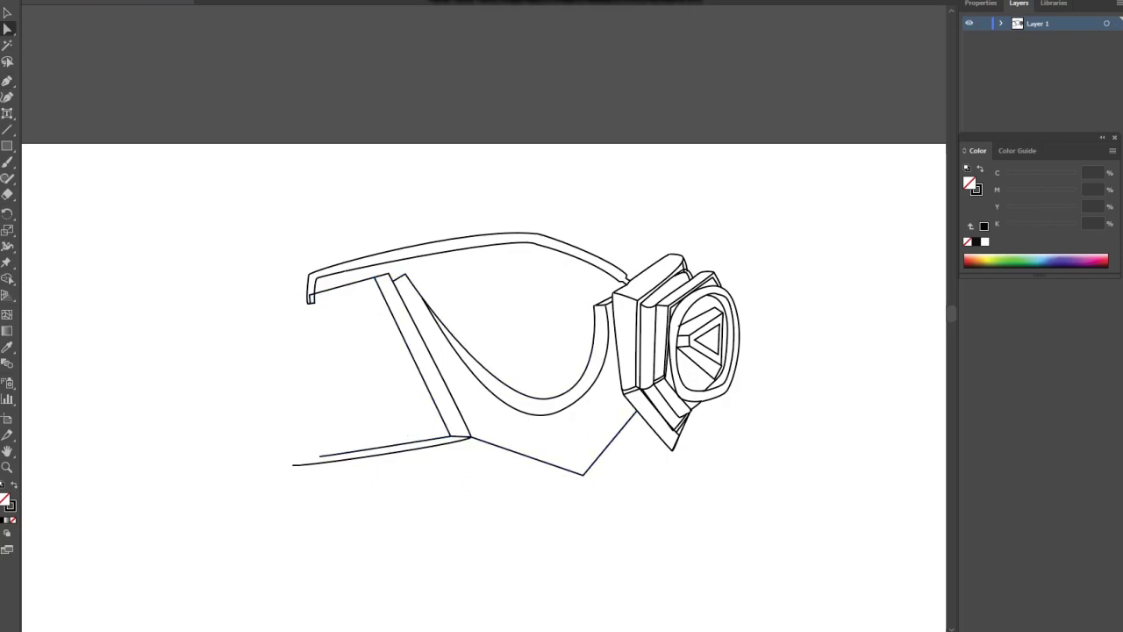
left_click(367, 296)
left_click(285, 305)
key("p")
left_click(267, 408)
left_click(358, 395)
left_click(358, 296)
key("ctrl+shift+a")
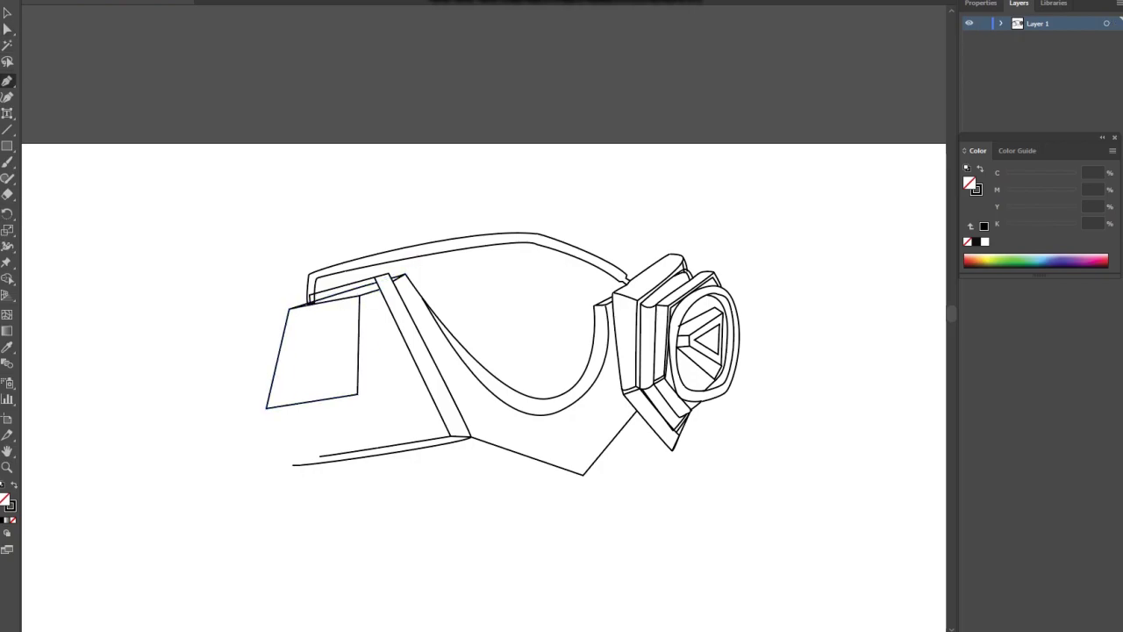
Draw the first rounded slot and Alt-drag a copy beside it.
left_click(296, 320)
key("v")
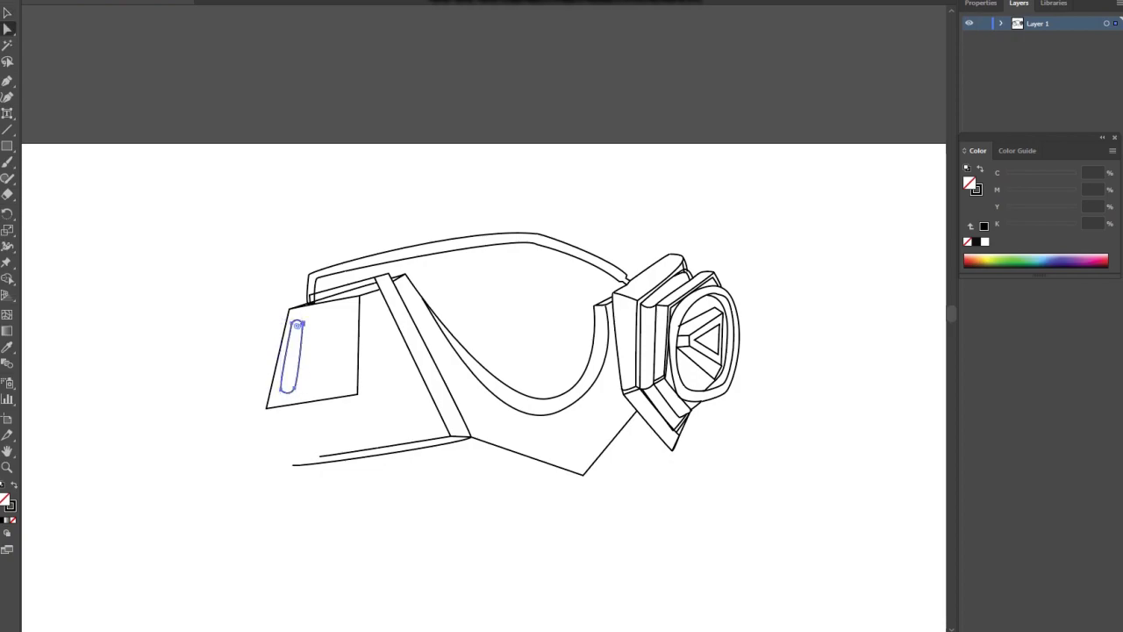
left_click_drag(292, 360, 326, 355)
key("ctrl+shift+a")
key("p")
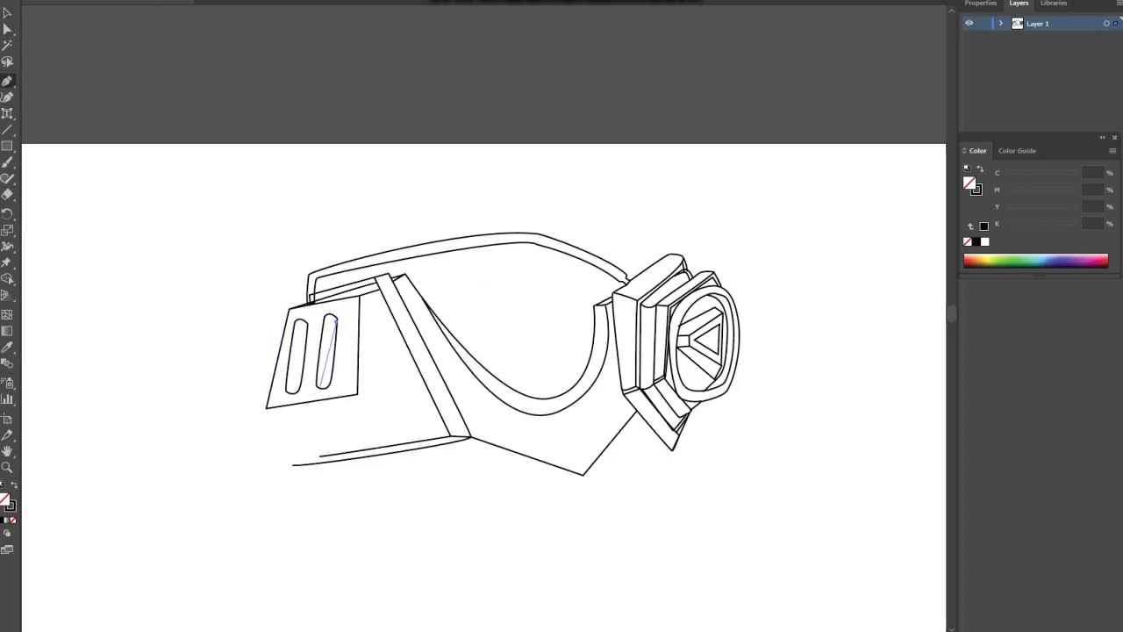
Trace the side panel's thickness edge and its stepped bottom edge.
left_click(309, 301)
left_click(374, 286)
left_click(440, 429)
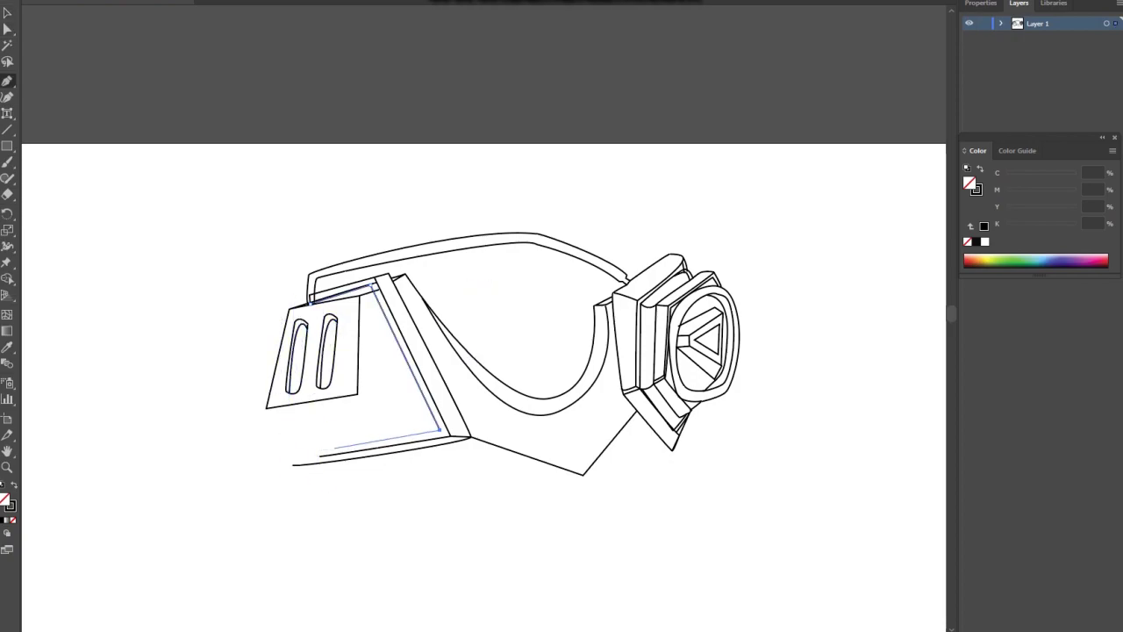
left_click(320, 450)
left_click(290, 430, "ctrl")
left_click(266, 408)
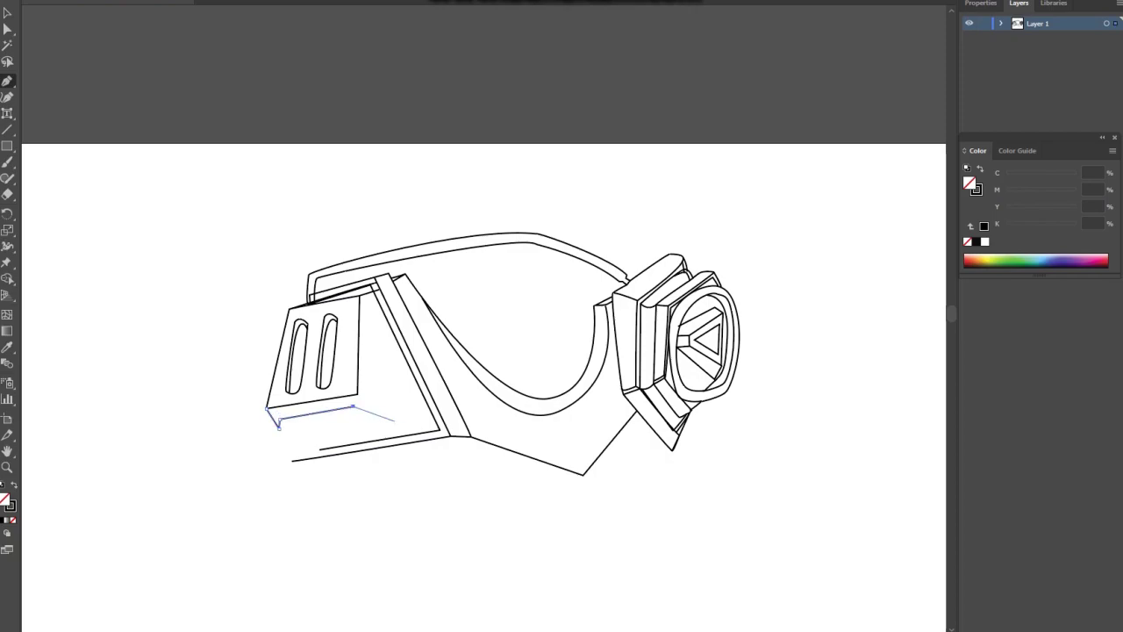
left_click(279, 425, "ctrl")
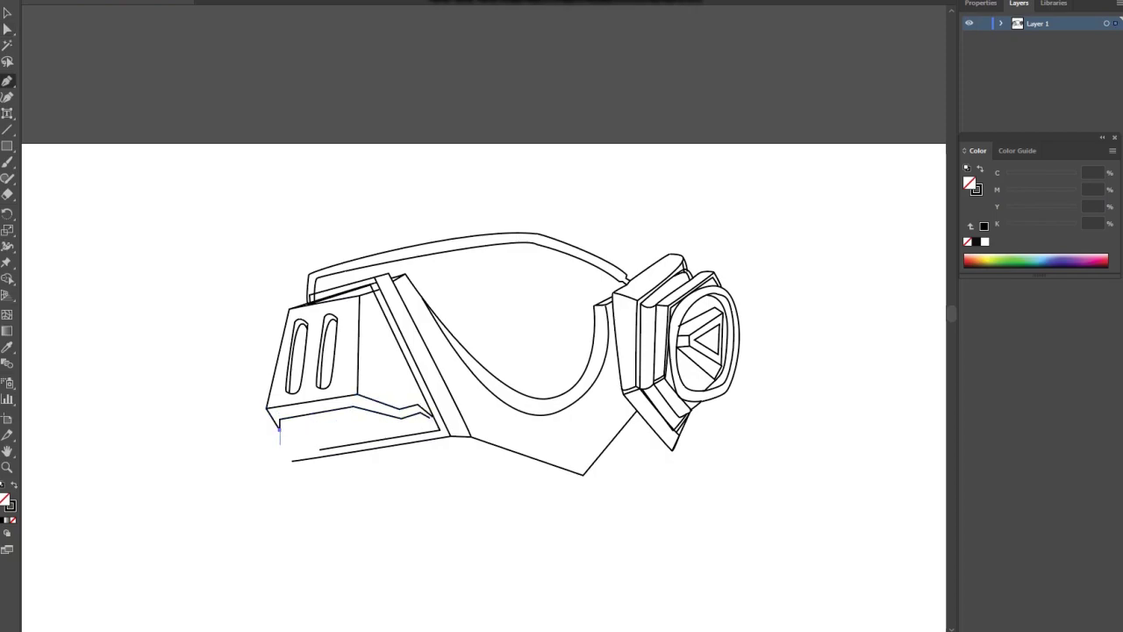
left_click(290, 474, "ctrl")
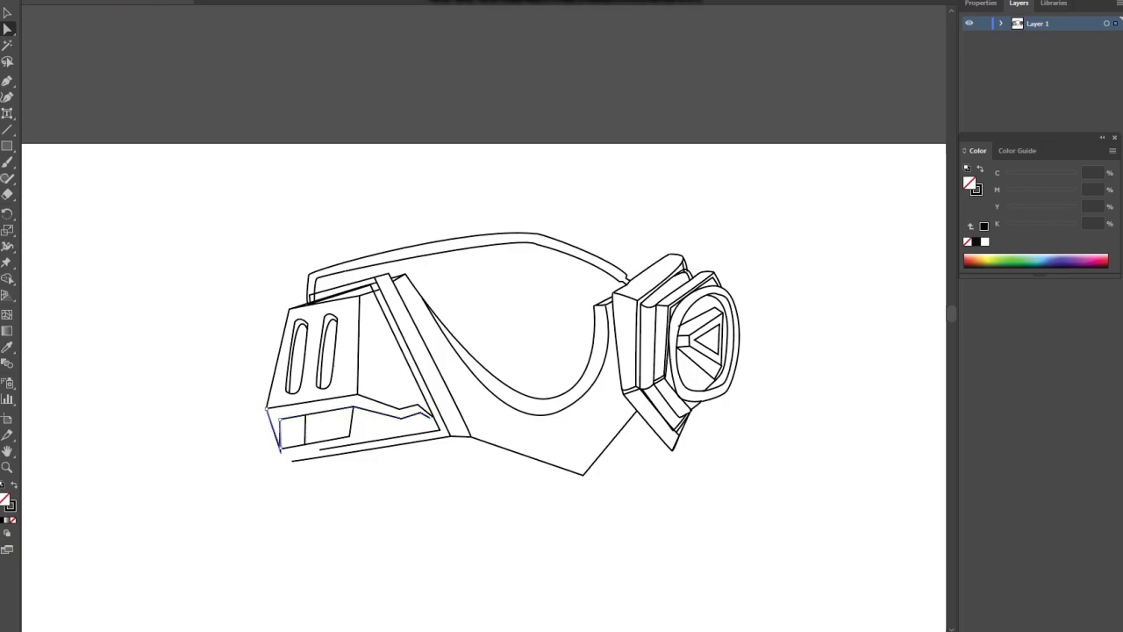
Move the lower goggle body lines downward to extend the outline.
left_click_drag(583, 474, 611, 528)
left_click(468, 238)
key("p")
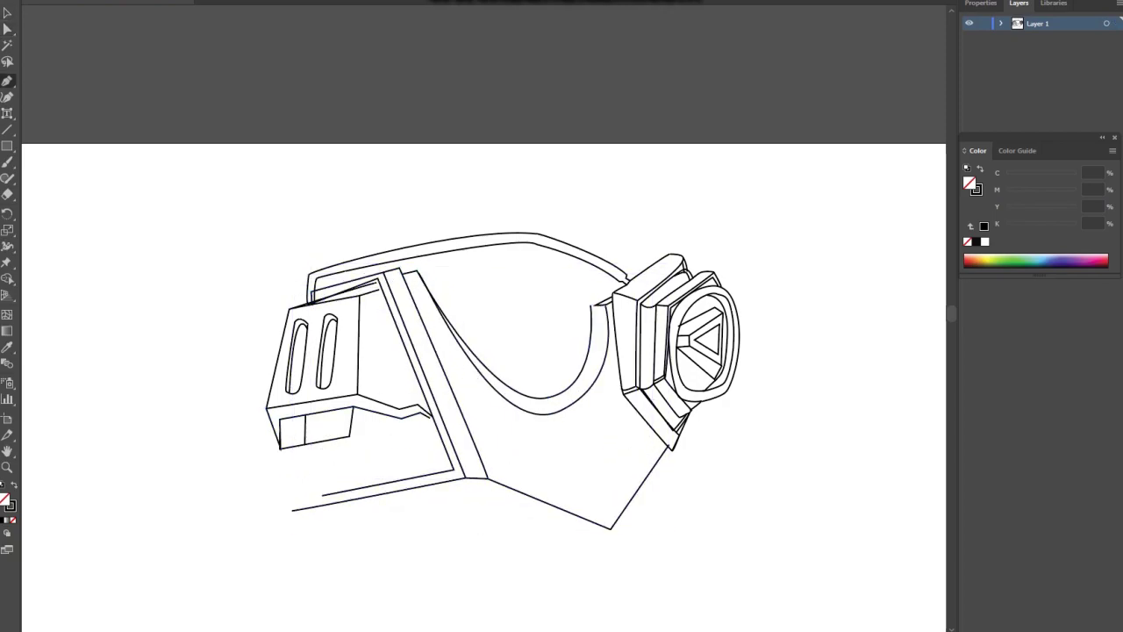
Remove the stray pen segment and scroll up over the llama's head.
key("ctrl+z")
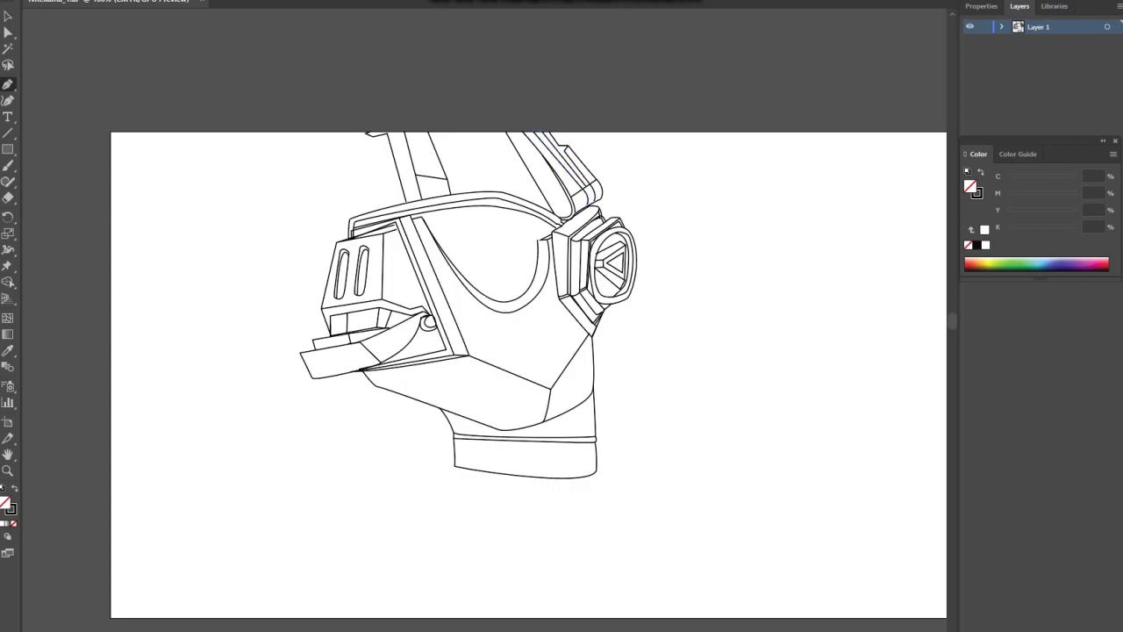
scroll(526, 378, "up", 2)
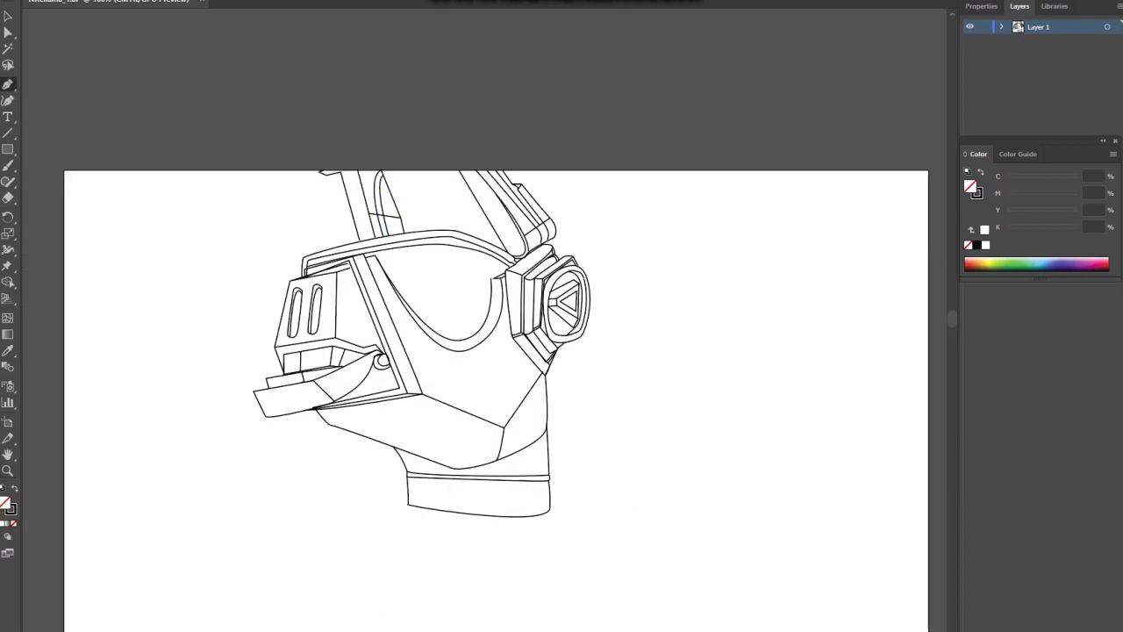
Draw the hood opening ellipse around the neck with its inner rim.
scroll(496, 351, "down", 3)
left_click(546, 305)
left_click_drag(626, 351, 630, 386)
left_click_drag(596, 447, 570, 458)
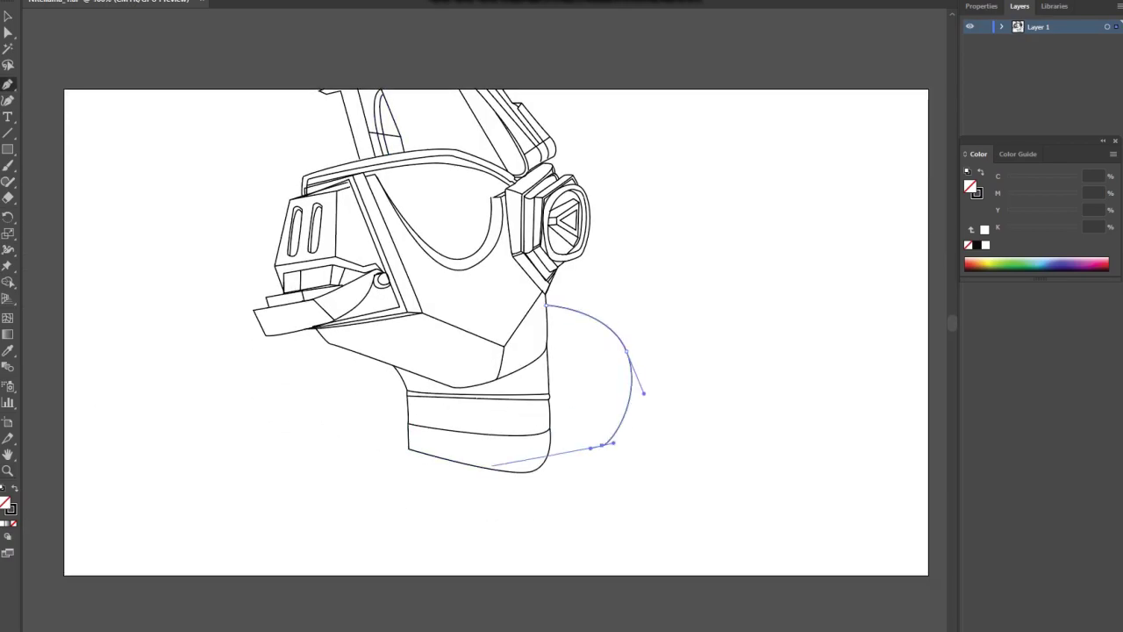
left_click_drag(456, 480, 356, 487)
left_click_drag(368, 356, 386, 346)
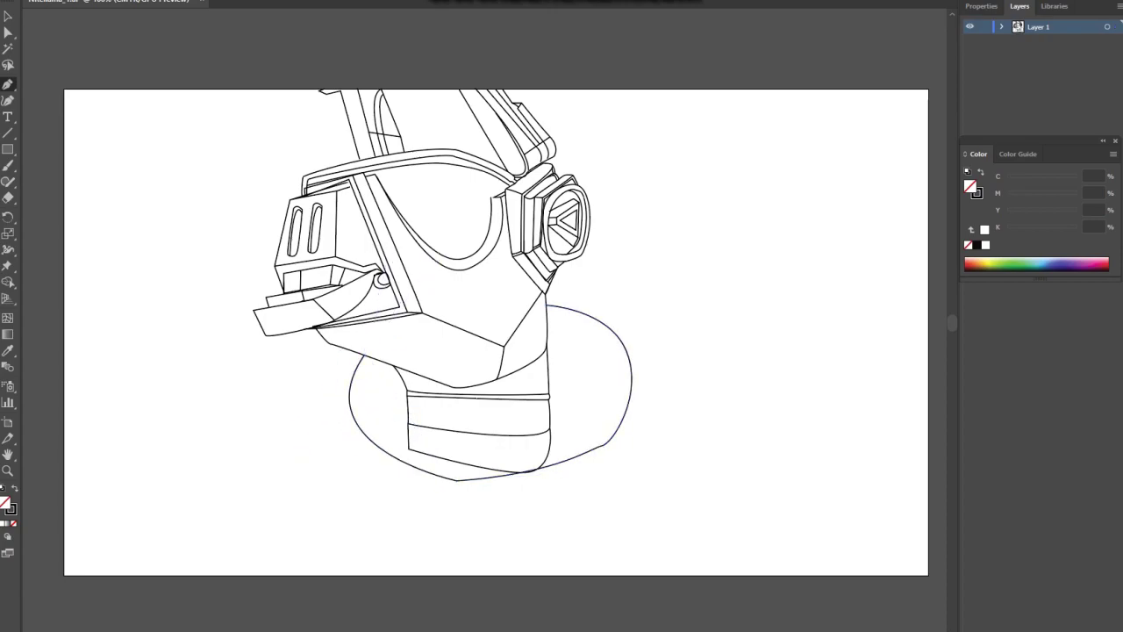
left_click_drag(455, 474, 468, 474)
left_click_drag(625, 386, 645, 412)
left_click_drag(549, 324, 526, 318)
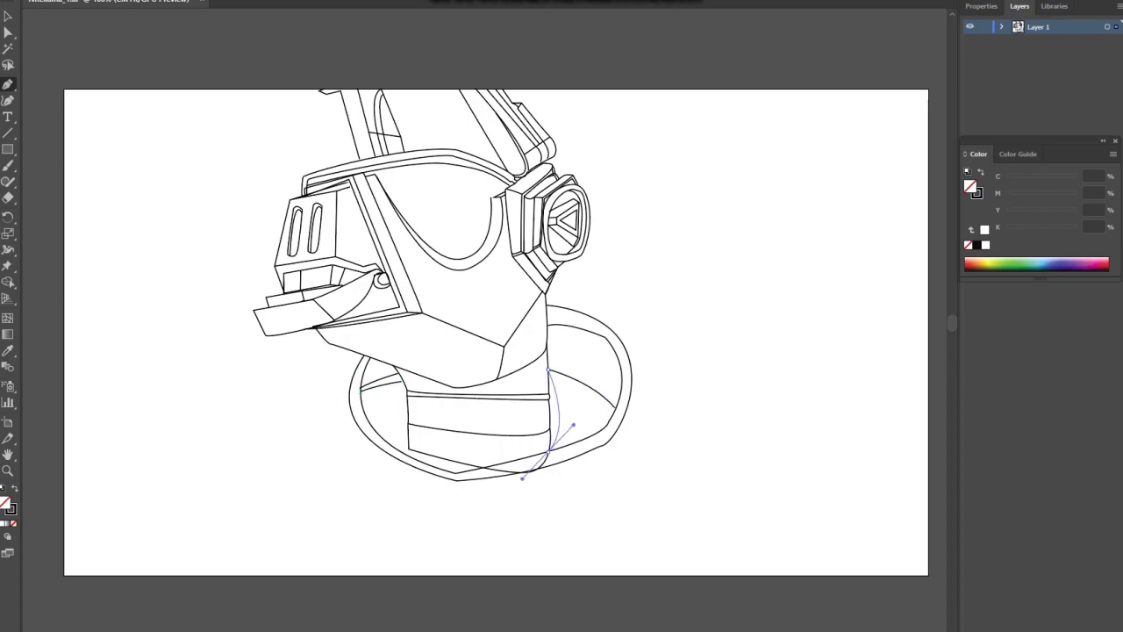
Draw the outer hood rim beneath the opening and adjust the inner ellipse.
scroll(496, 351, "down", 1)
left_click(349, 369)
left_click_drag(452, 506, 478, 507)
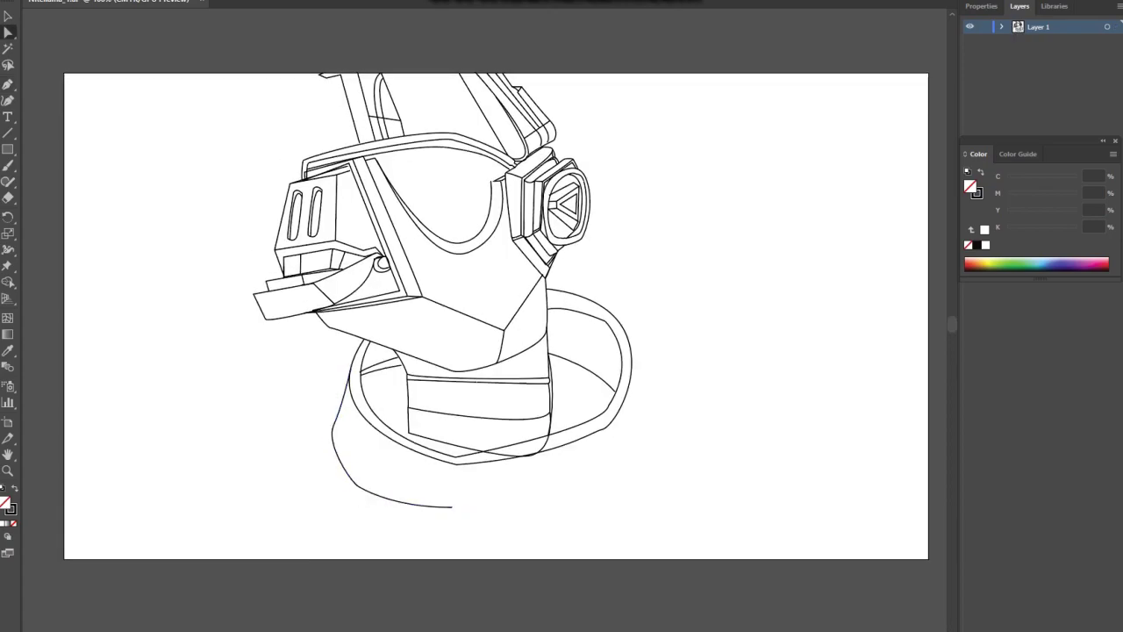
left_click(626, 336)
left_click_drag(657, 456, 662, 466)
left_click_drag(605, 493, 579, 497)
left_click(452, 502)
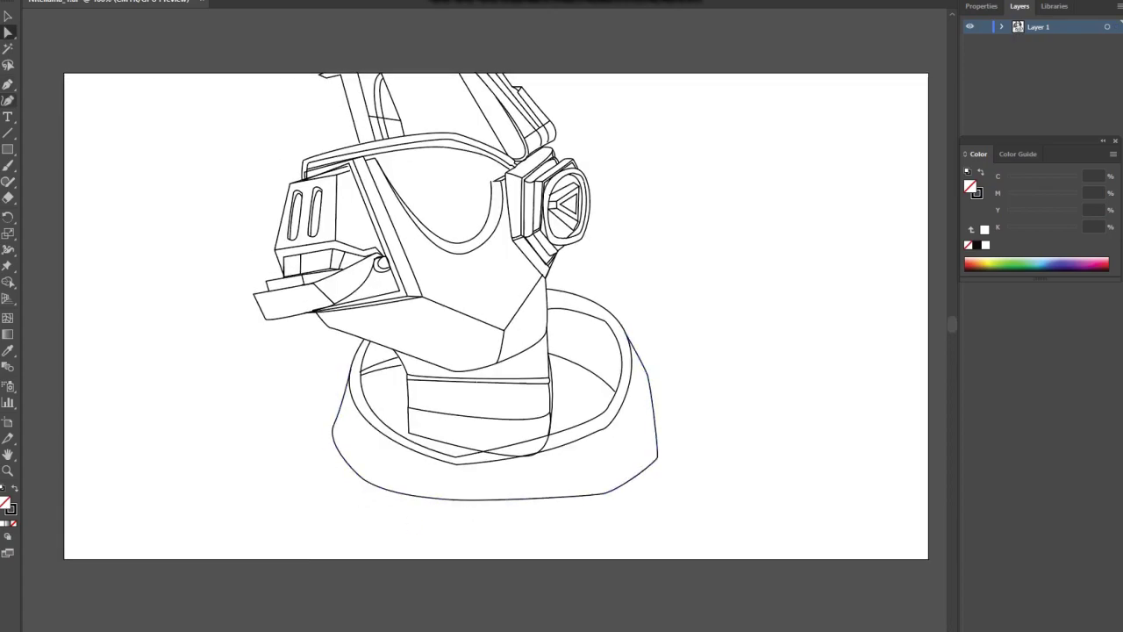
left_click(625, 369)
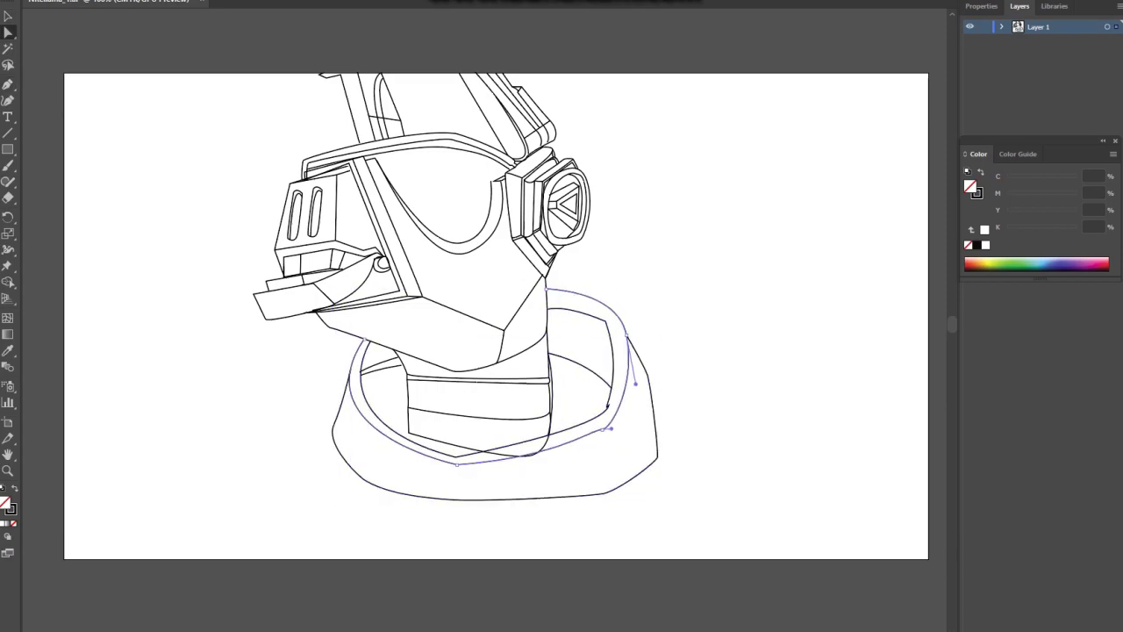
key("p")
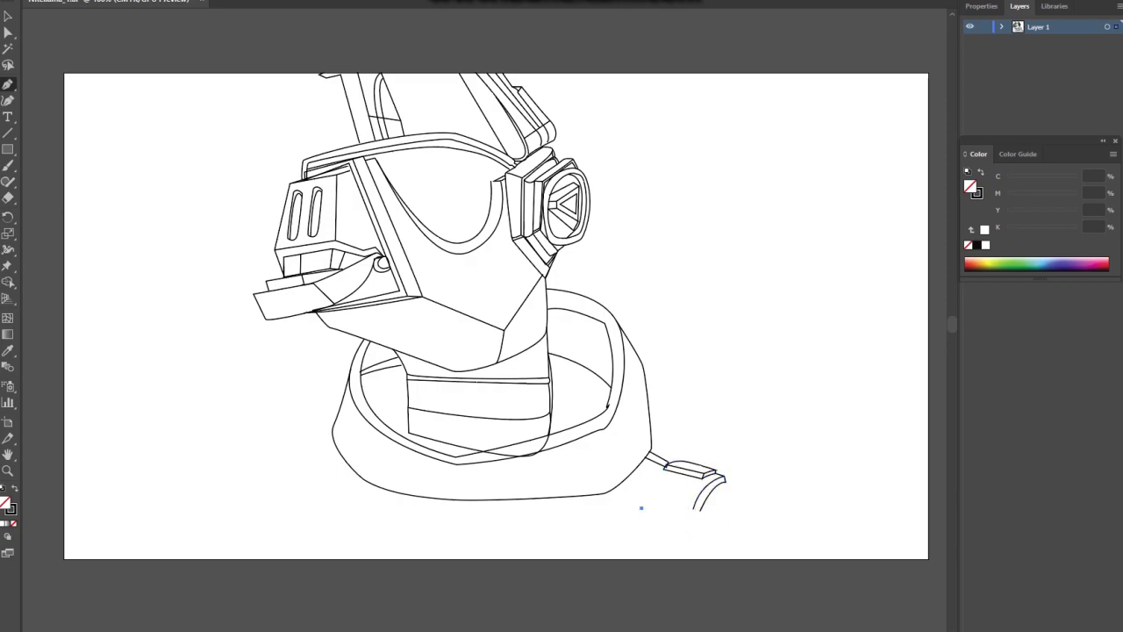
Draw the right shoulder armour edge curving down to the canvas bottom.
left_click(664, 466)
left_click_drag(640, 517, 621, 524)
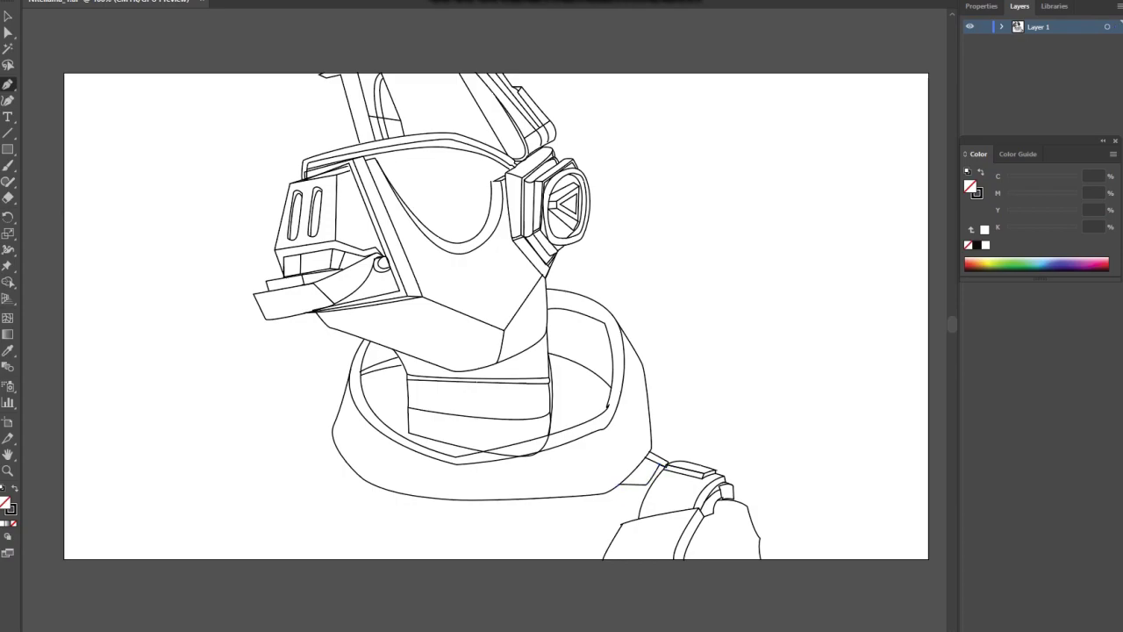
mouse_move(491, 535)
left_mouse_down()
mouse_move(443, 558)
mouse_move(436, 506)
mouse_move(615, 472)
left_mouse_up()
Add a short vertical drawstring line on the hood.
left_click(460, 445)
left_click(452, 498)
key("a")
key("a")
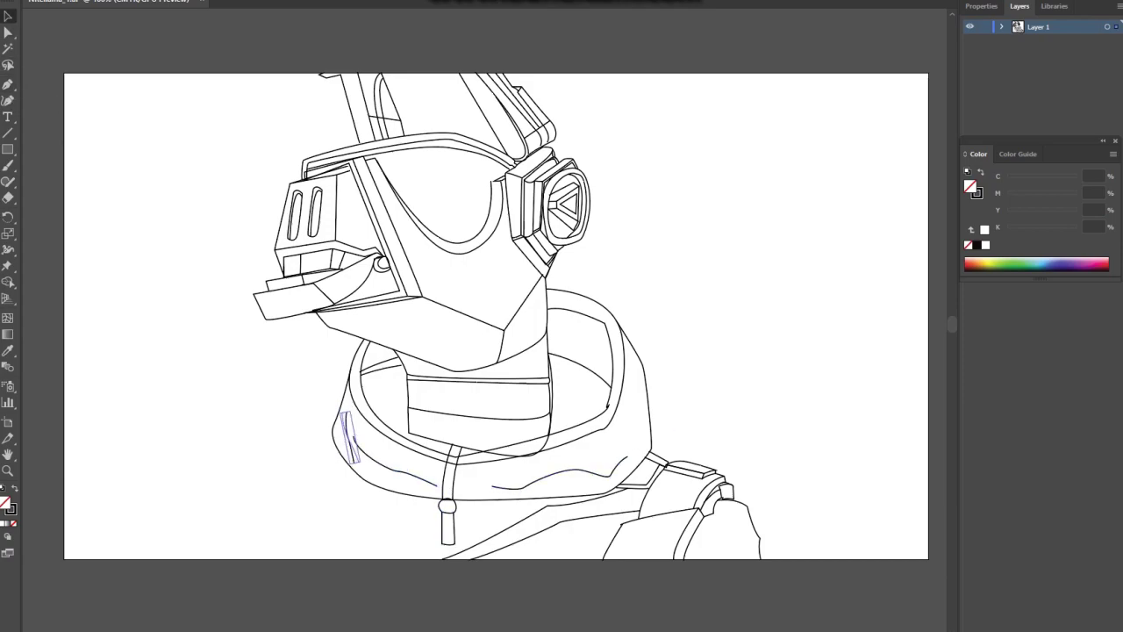
key("ctrl+shift+a")
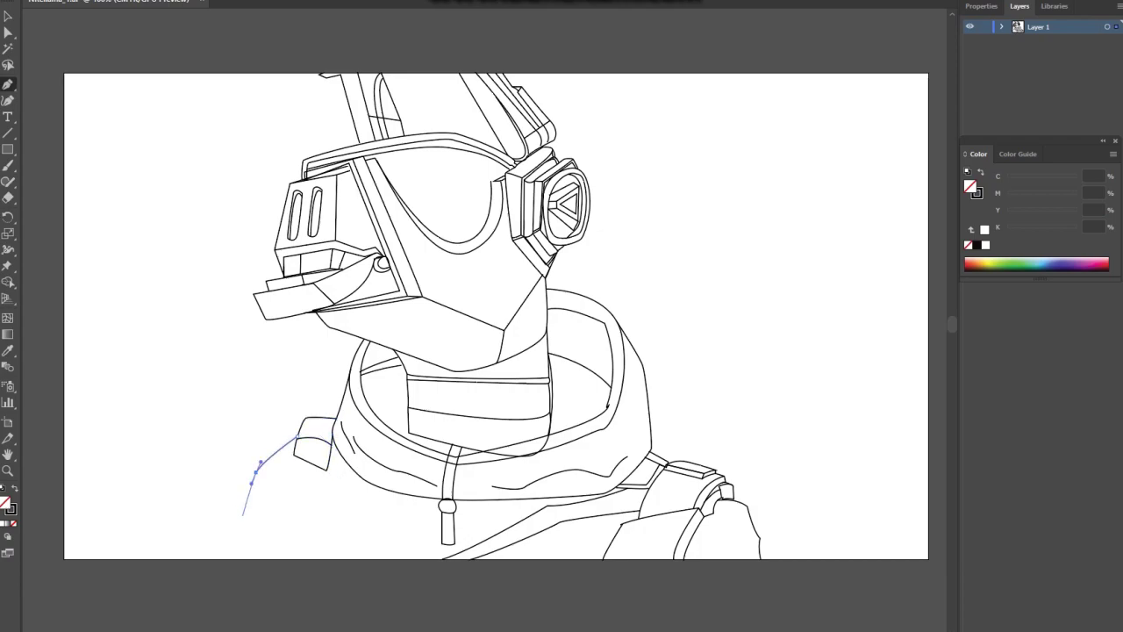
Draw the left shoulder curve, jacket's left front edge, chest strap and right buckle curve.
left_click_drag(243, 516, 229, 547)
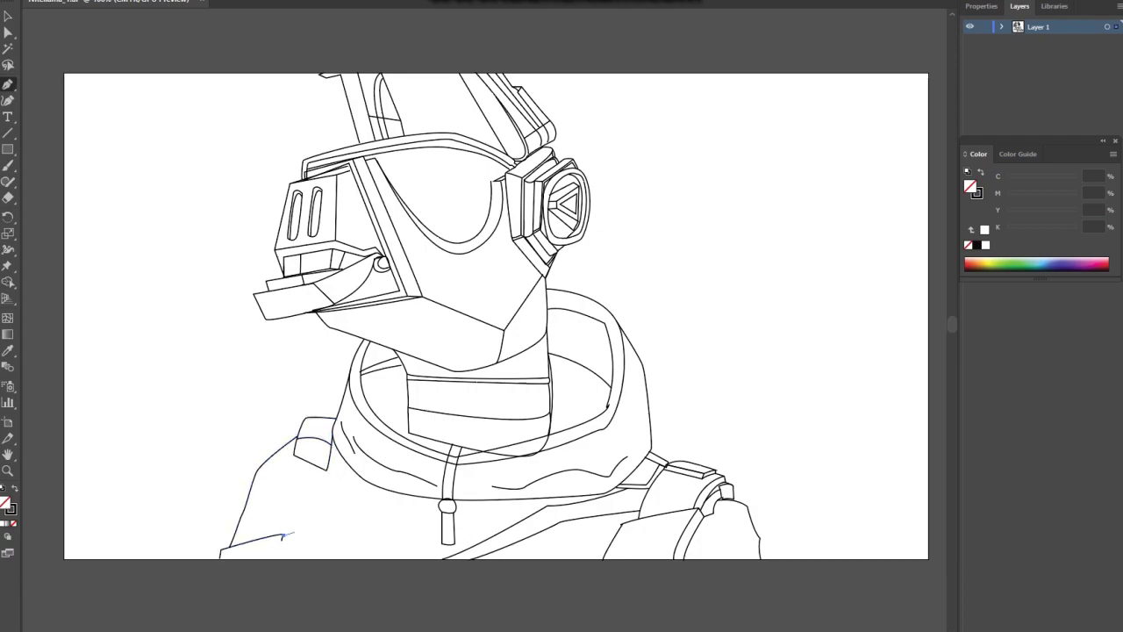
left_click_drag(302, 522, 308, 546)
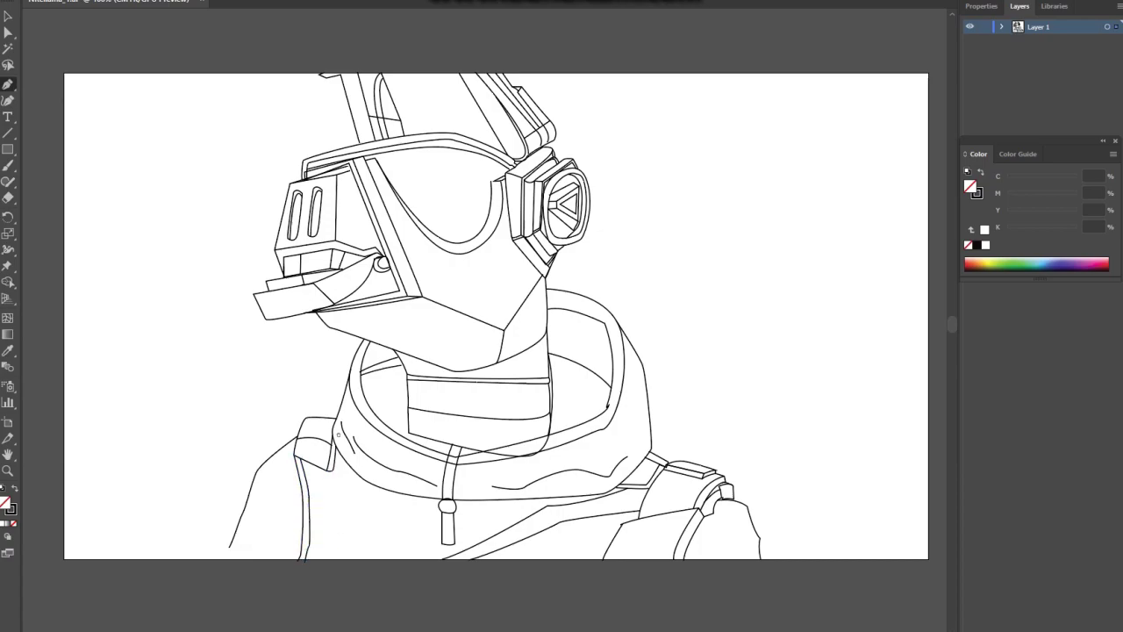
left_click_drag(367, 488, 336, 584)
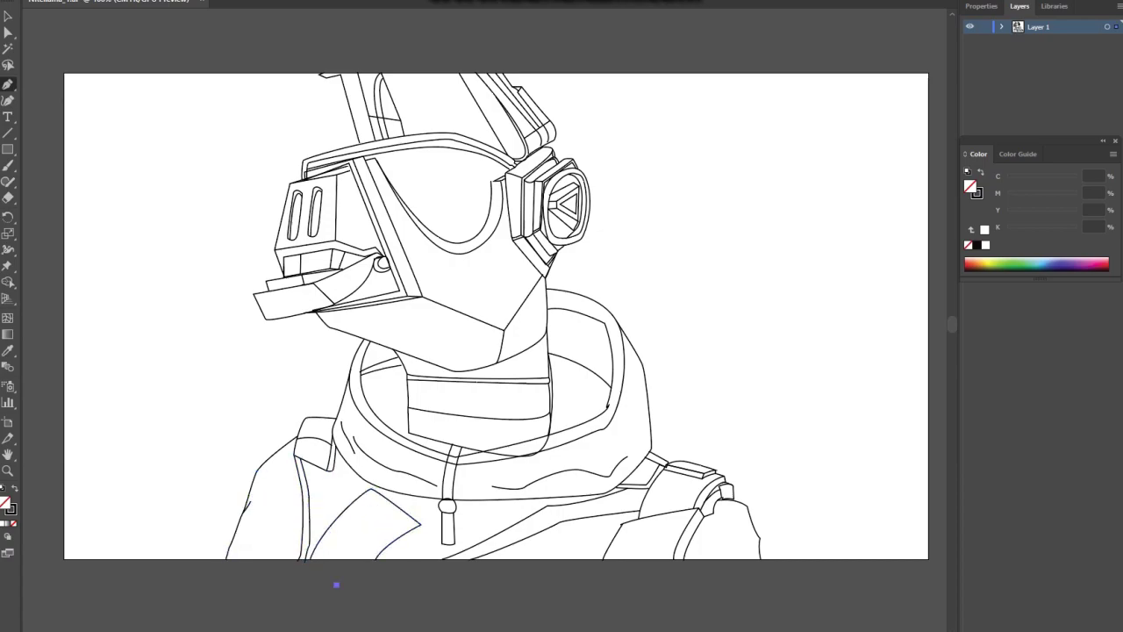
left_click_drag(360, 511, 385, 528)
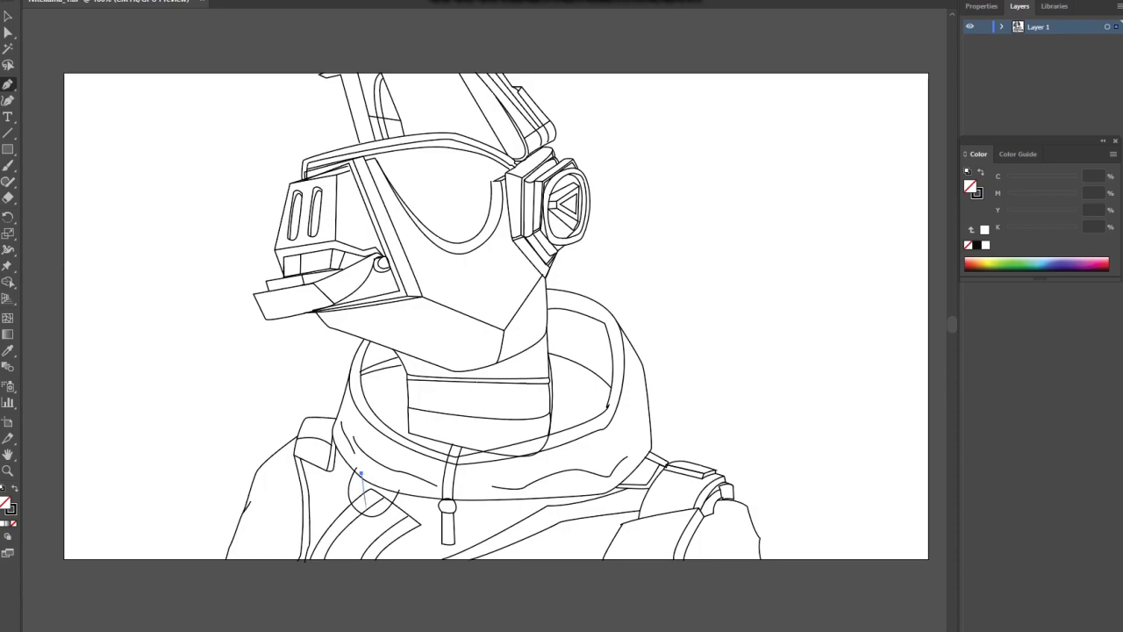
left_click_drag(569, 527, 577, 511)
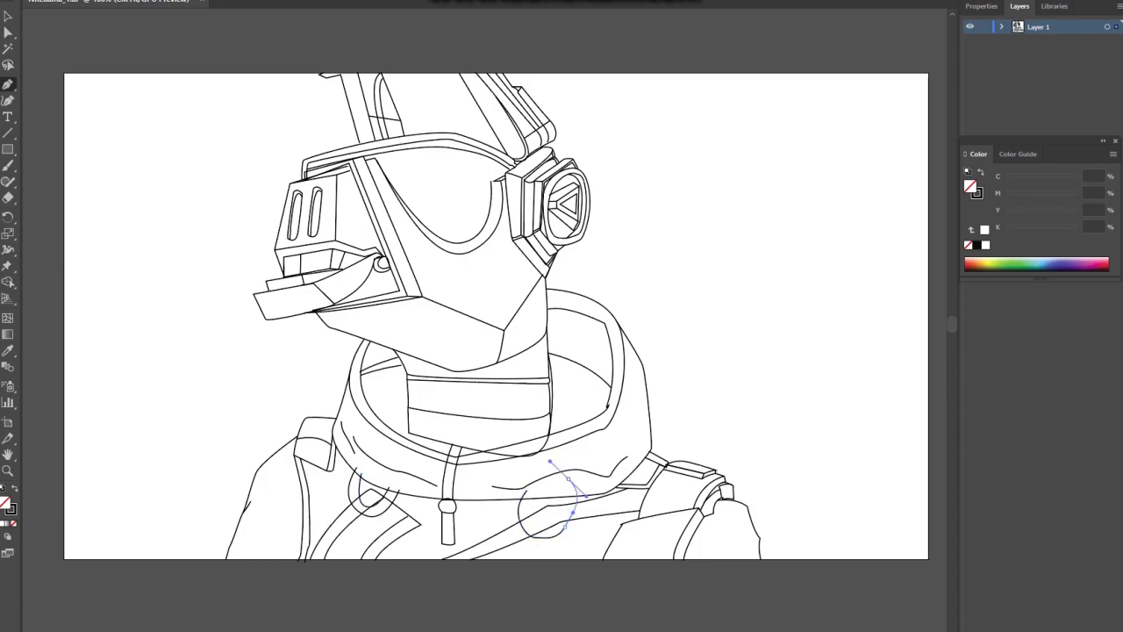
key("ctrl+shift+a")
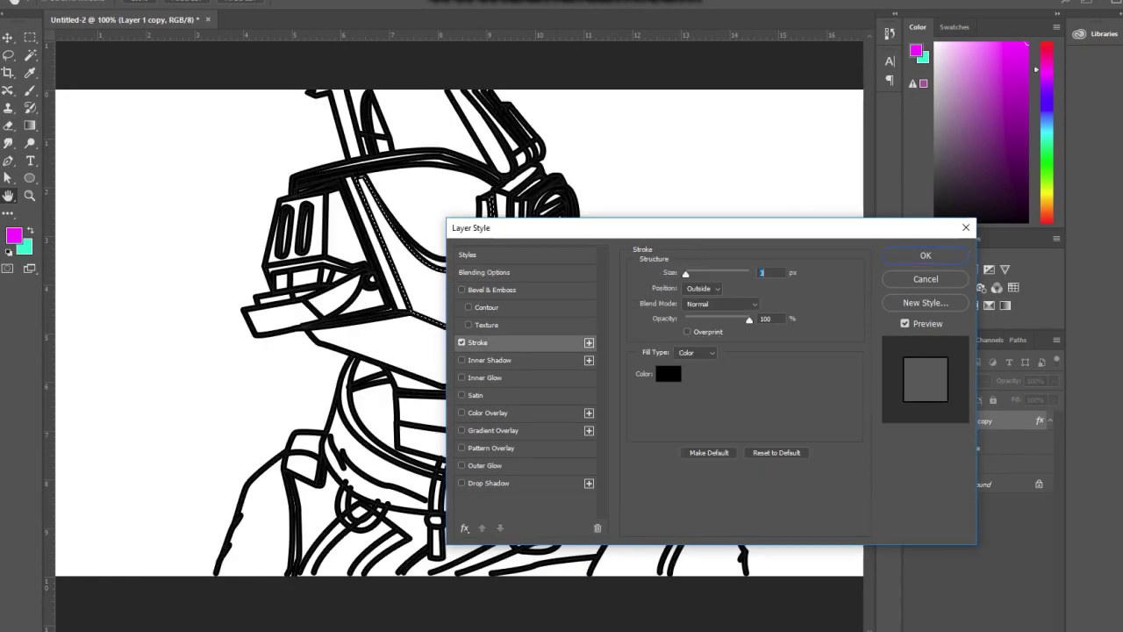